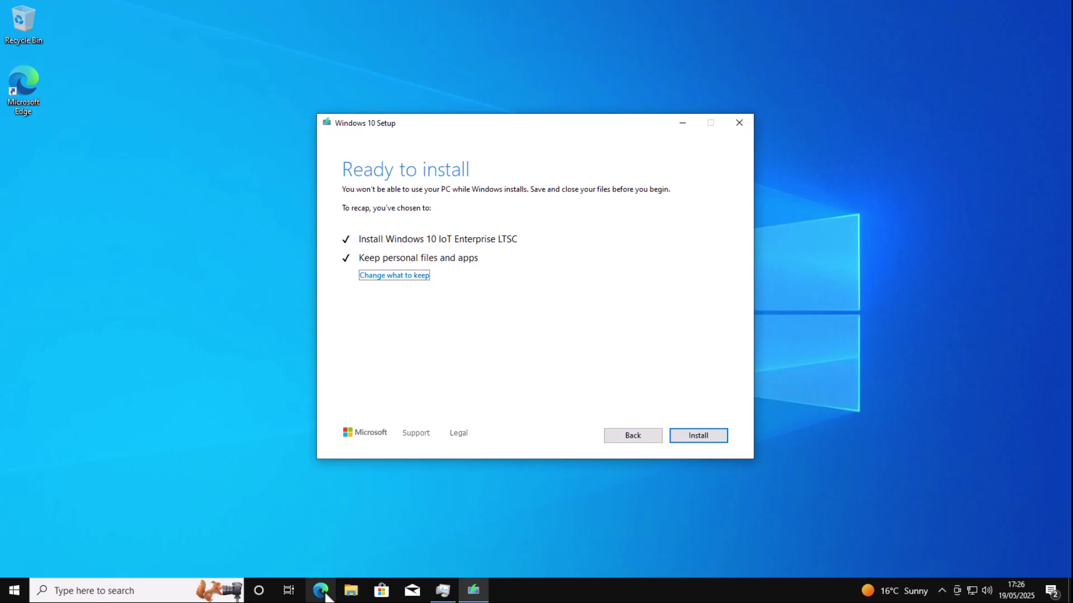
- Search the web in Microsoft Edge for "windows 10 ltsc iot oem" and browse the shopping offers for licences
click(320, 590)
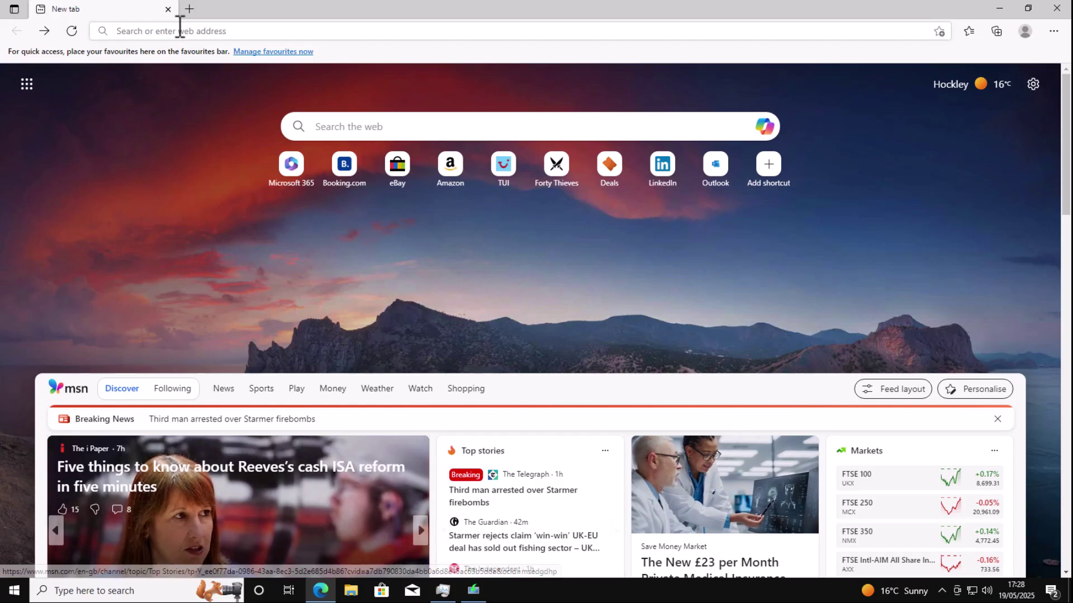
text(win)
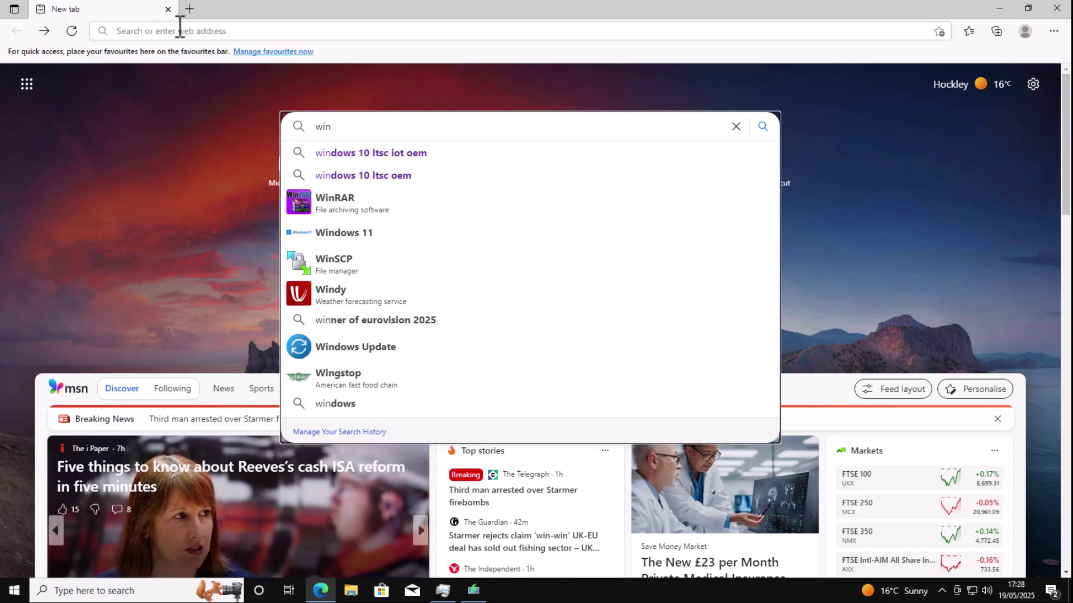
key(Down)
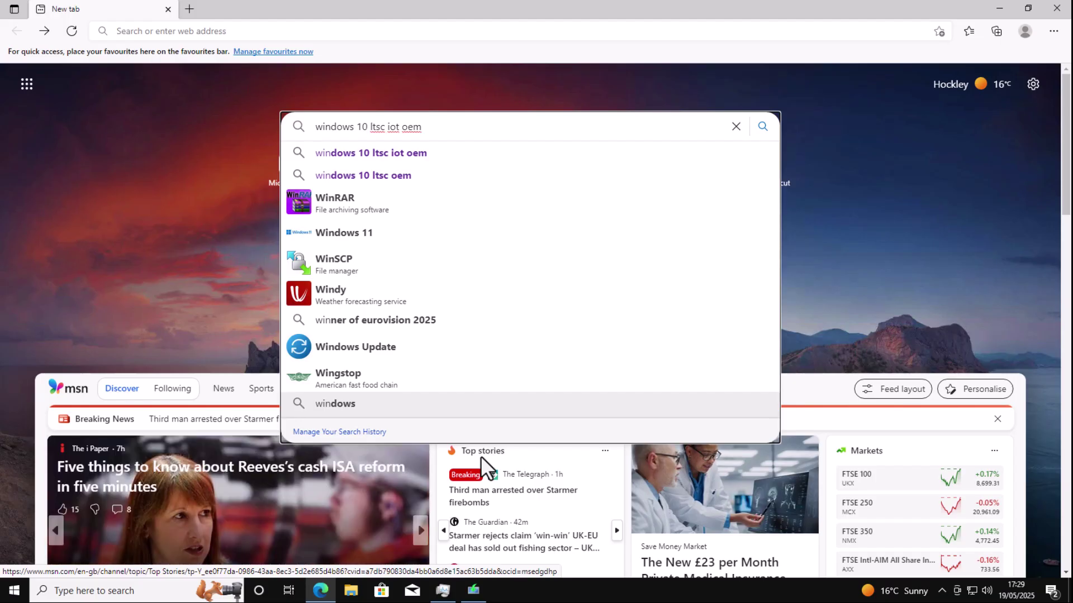
key(Return)
click(245, 357)
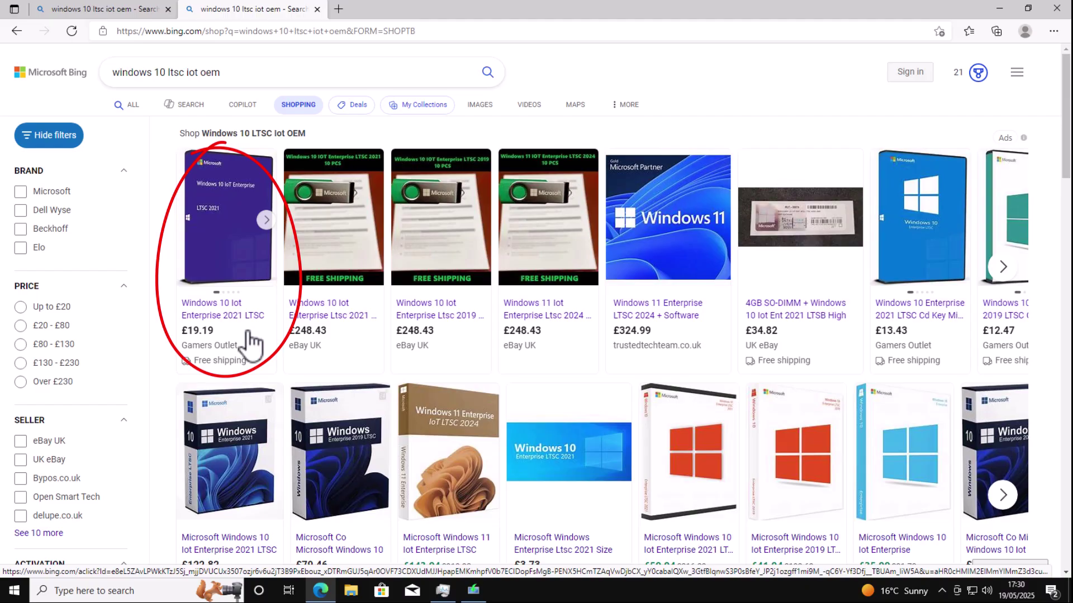
scroll(575, 375, down, 4)
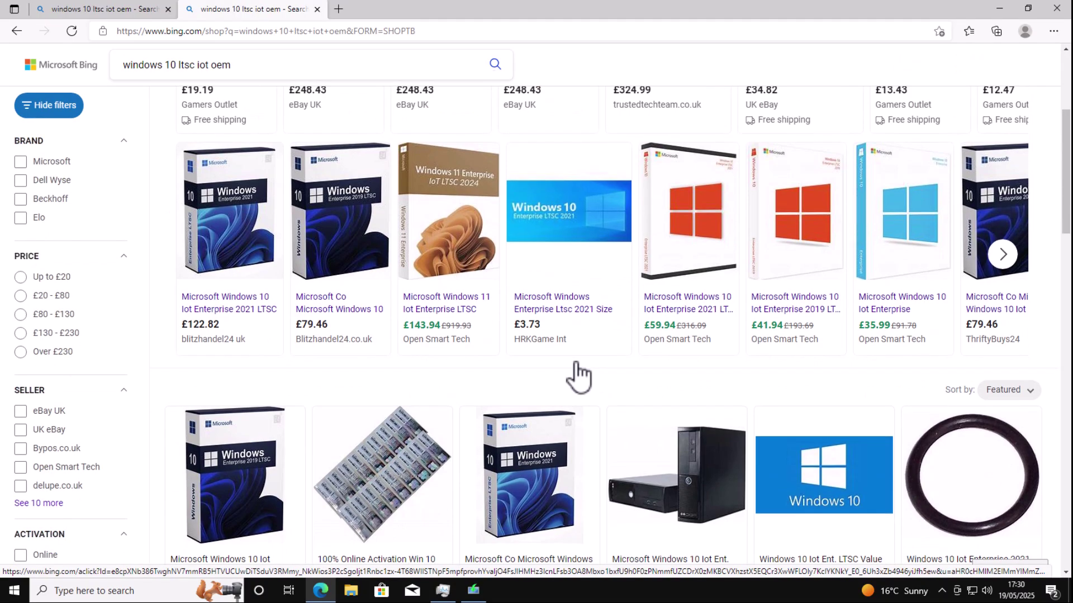
scroll(578, 377, up, 4)
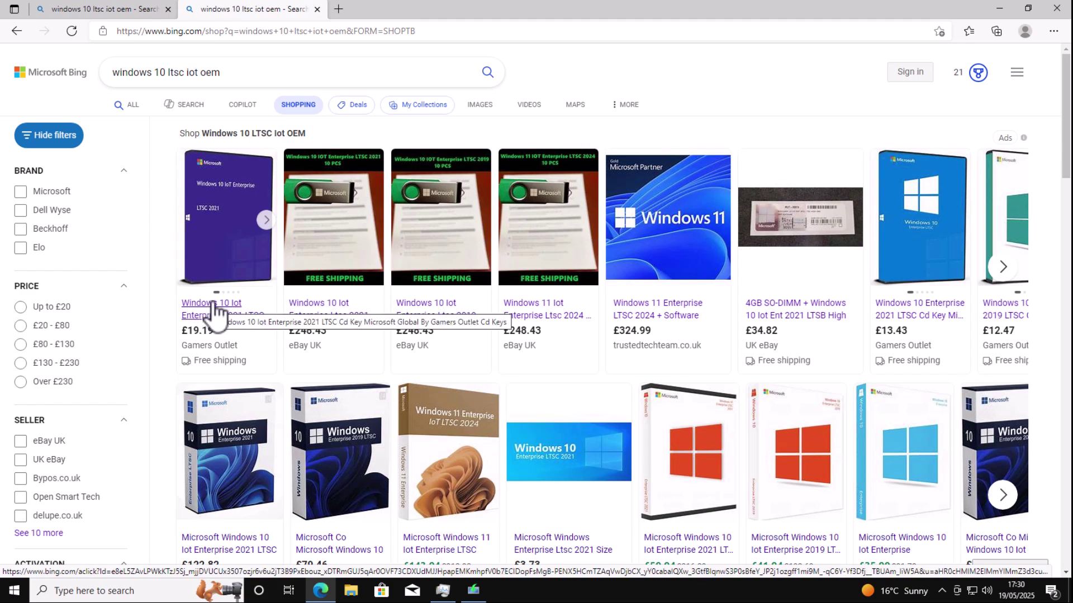
scroll(310, 464, right, 1)
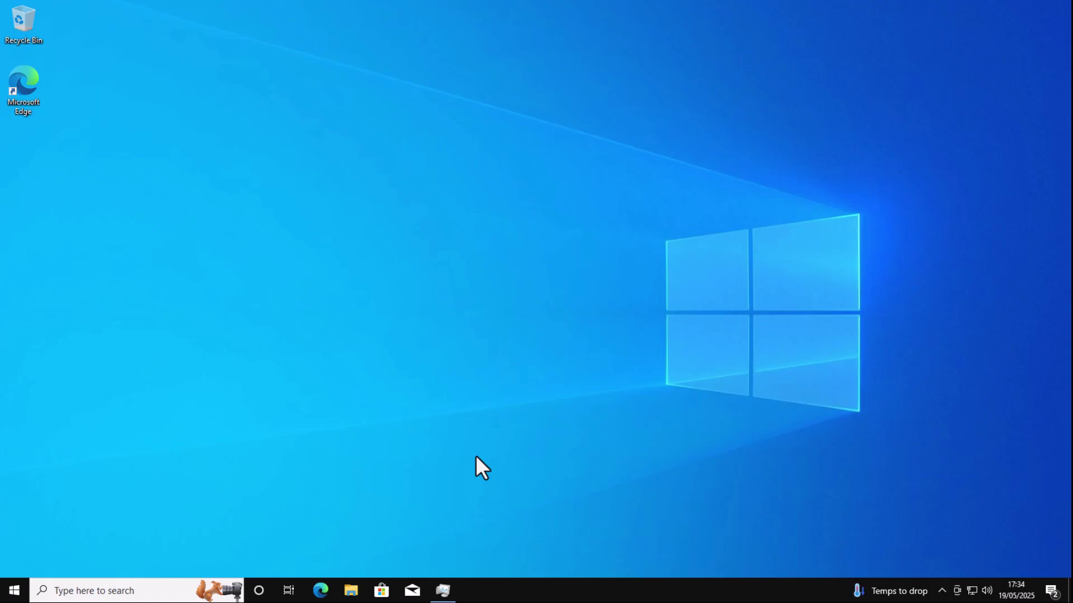
- Find Command Prompt by searching for cmd and run it as administrator, allowing it to make changes to the device
click(18, 594)
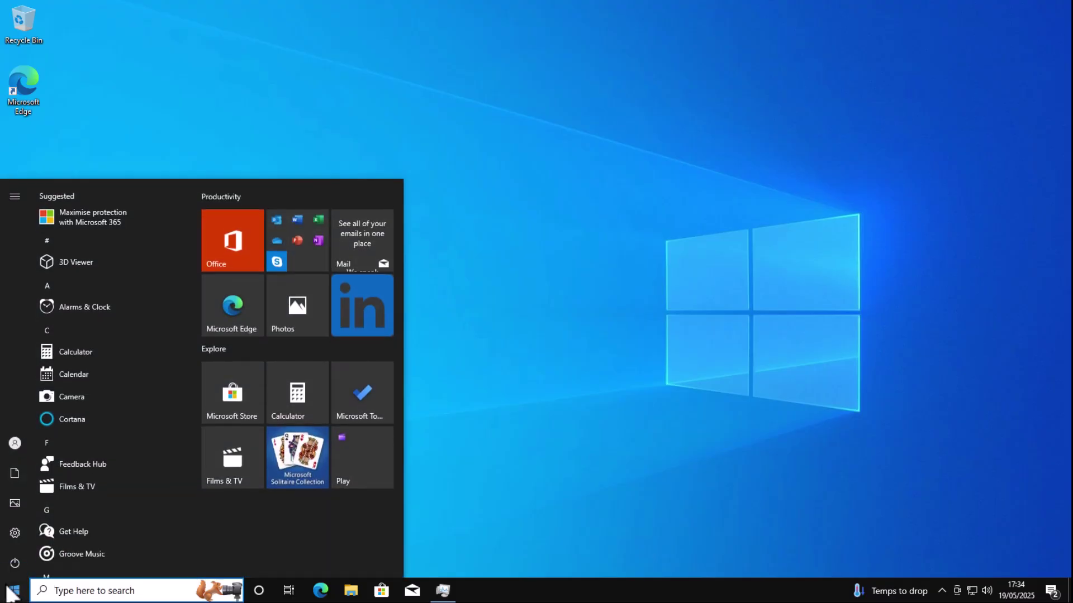
text(c)
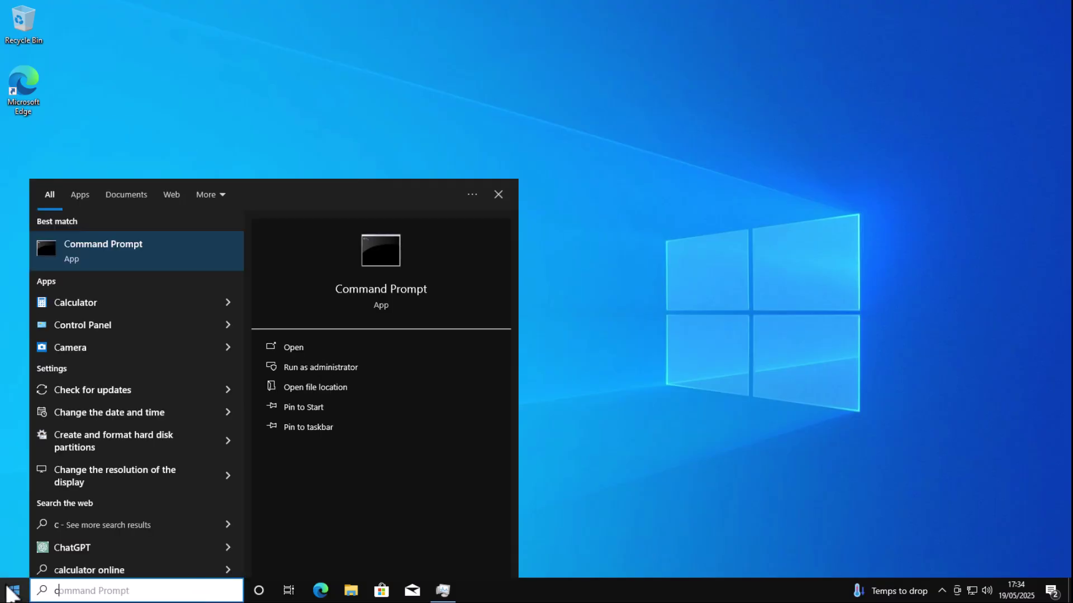
text(md)
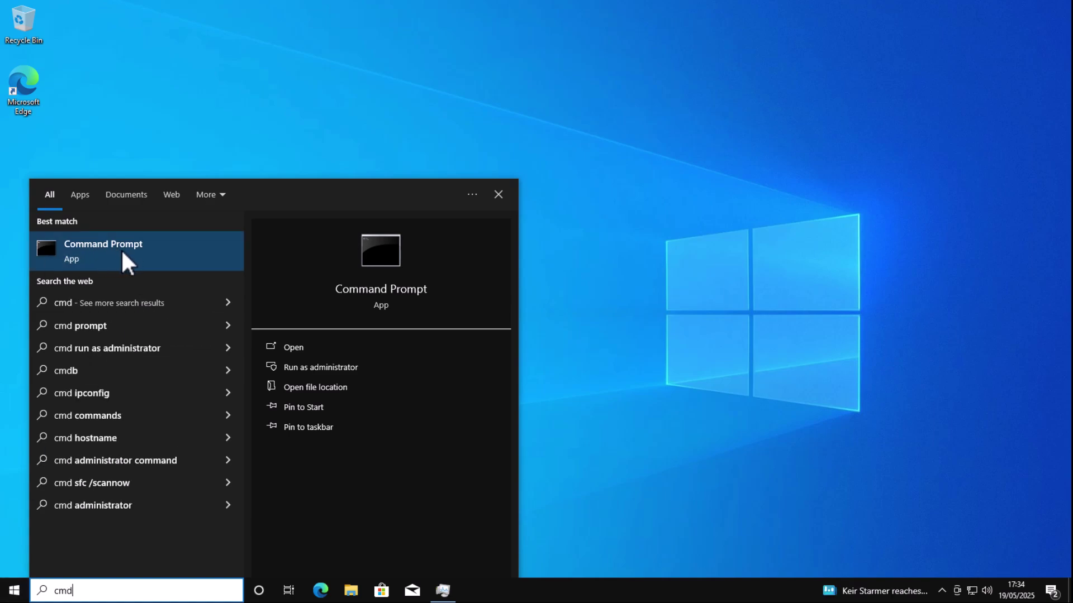
right_click(122, 252)
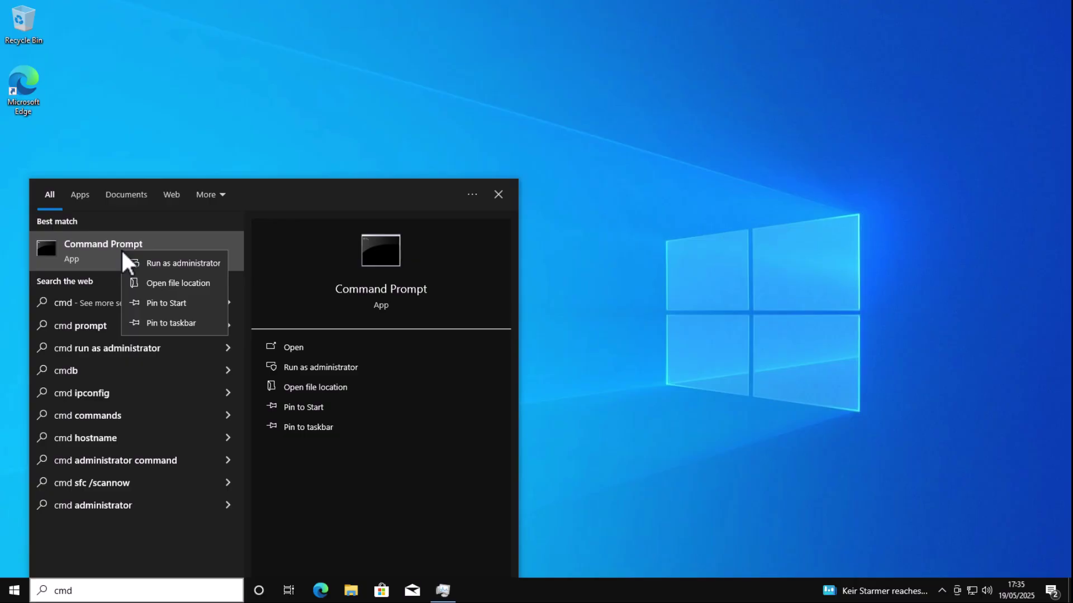
click(185, 262)
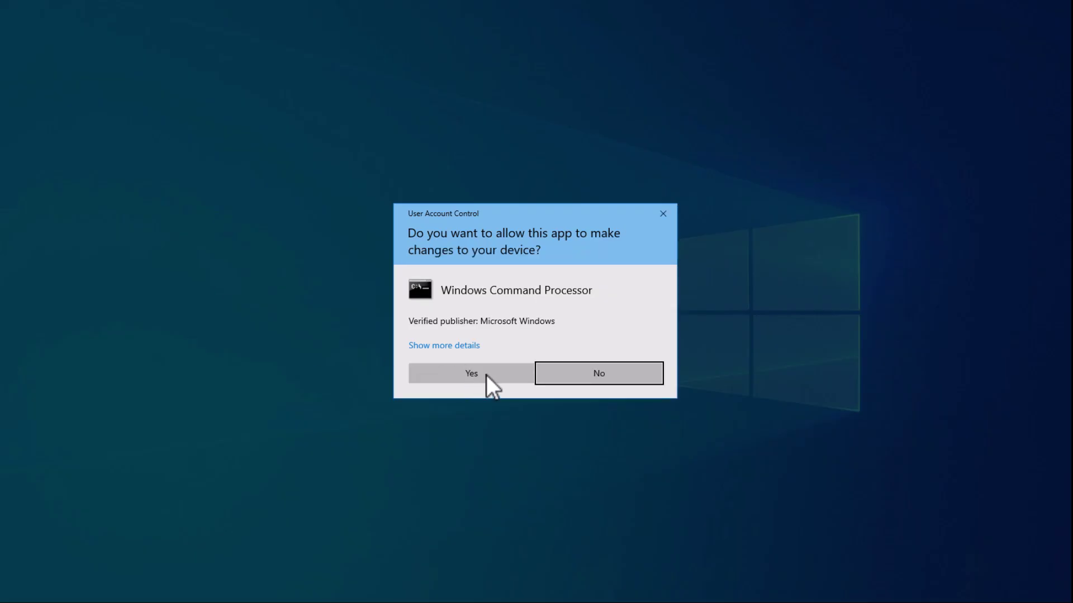
click(472, 373)
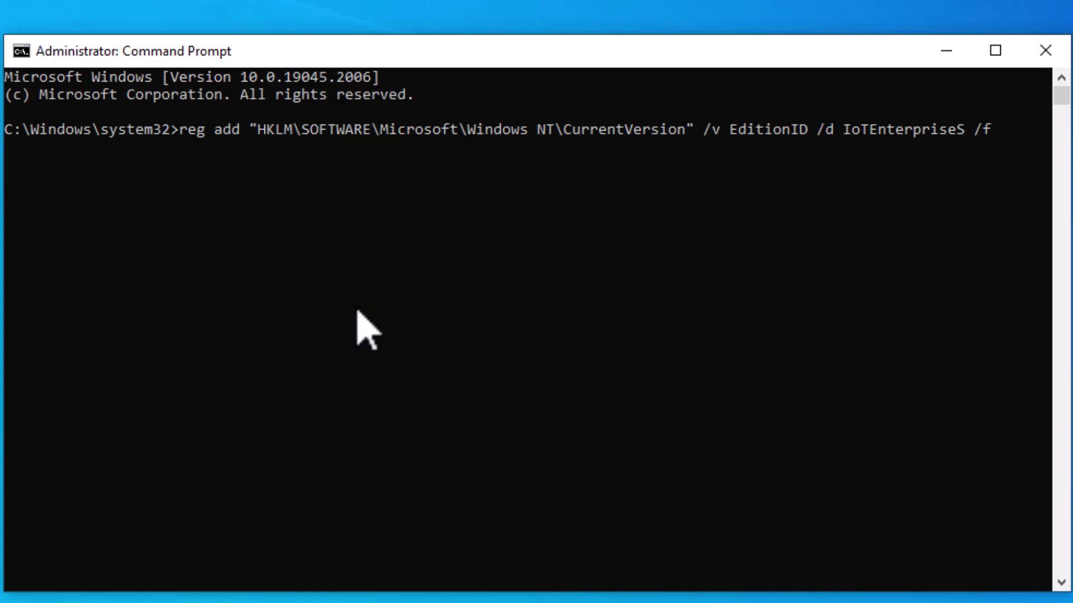
- Run reg add "HKLM\SOFTWARE\Microsoft\Windows NT\CurrentVersion" /v EditionID /d IoTEnterpriseS /f and close Command Prompt
key(Return)
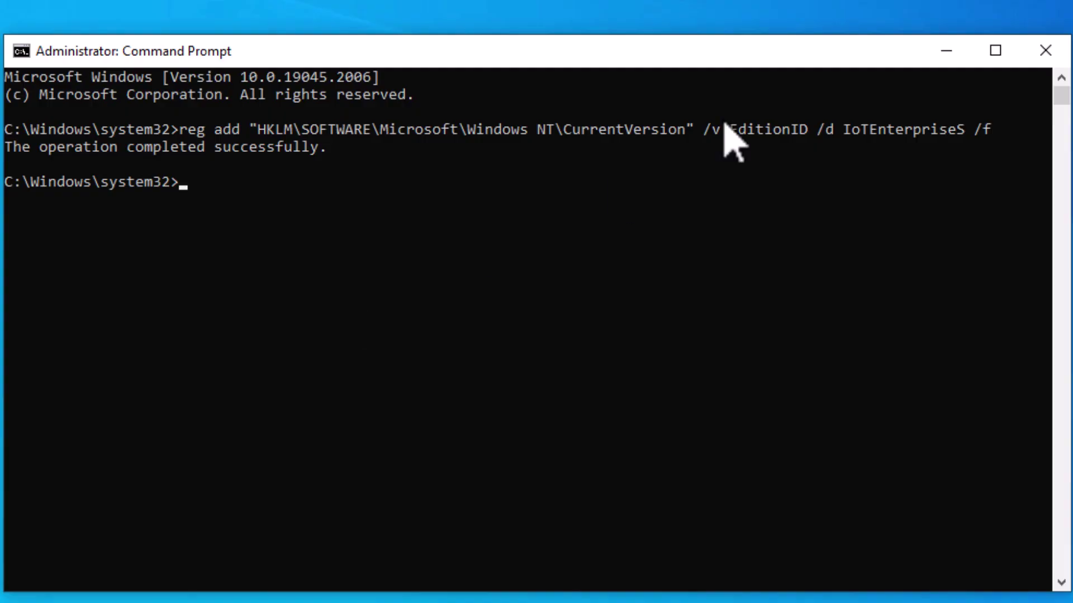
click(1047, 59)
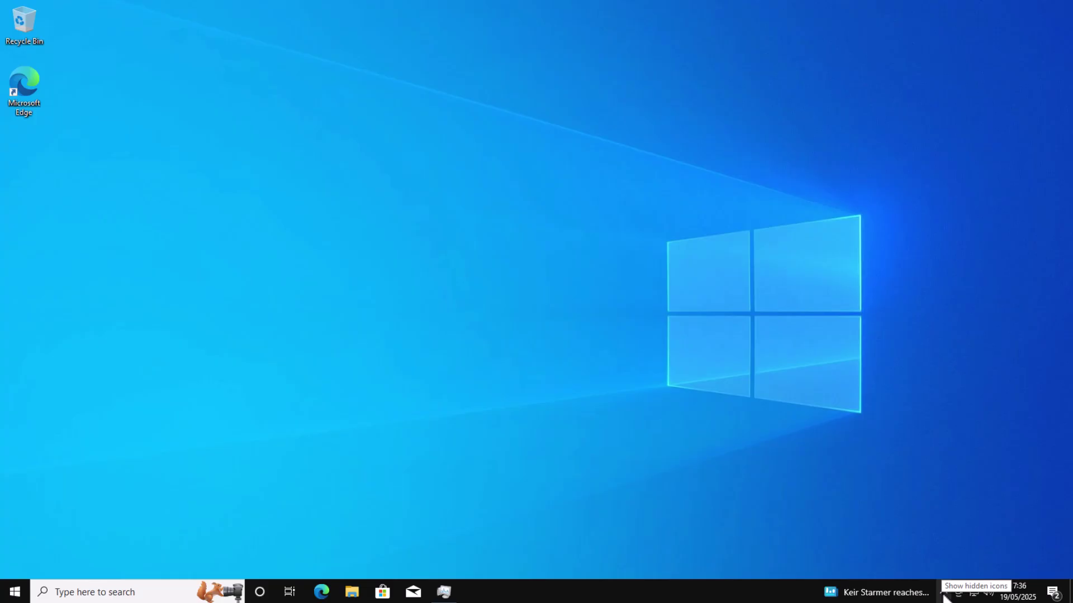
- Open DVD Drive (E:) TEN-X64-IoT in File Explorer and launch its setup application, allowing it to make changes
click(358, 596)
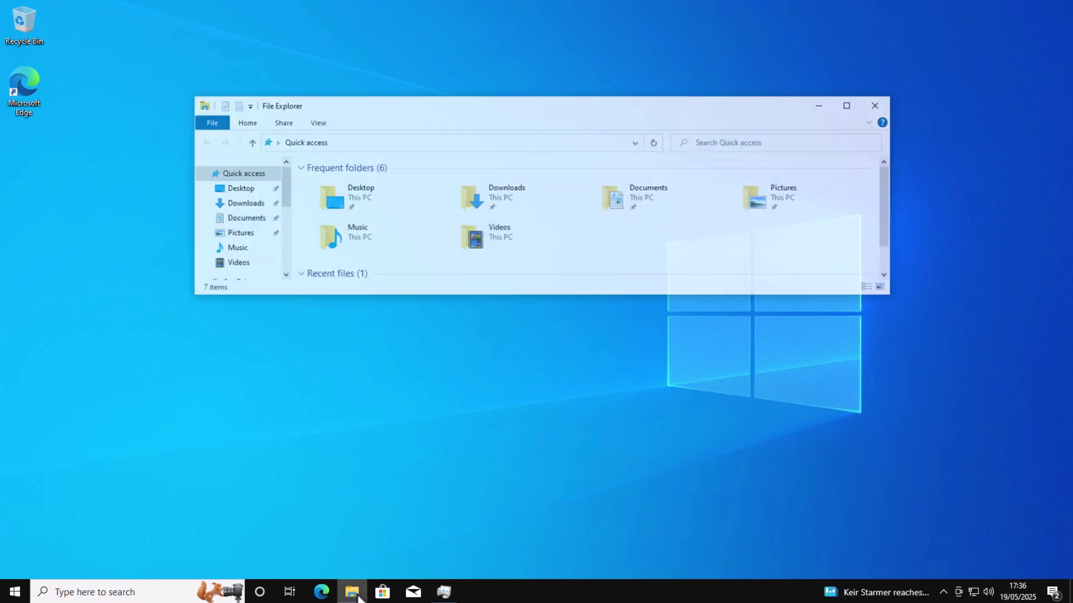
drag(282, 189, 281, 222)
click(256, 210)
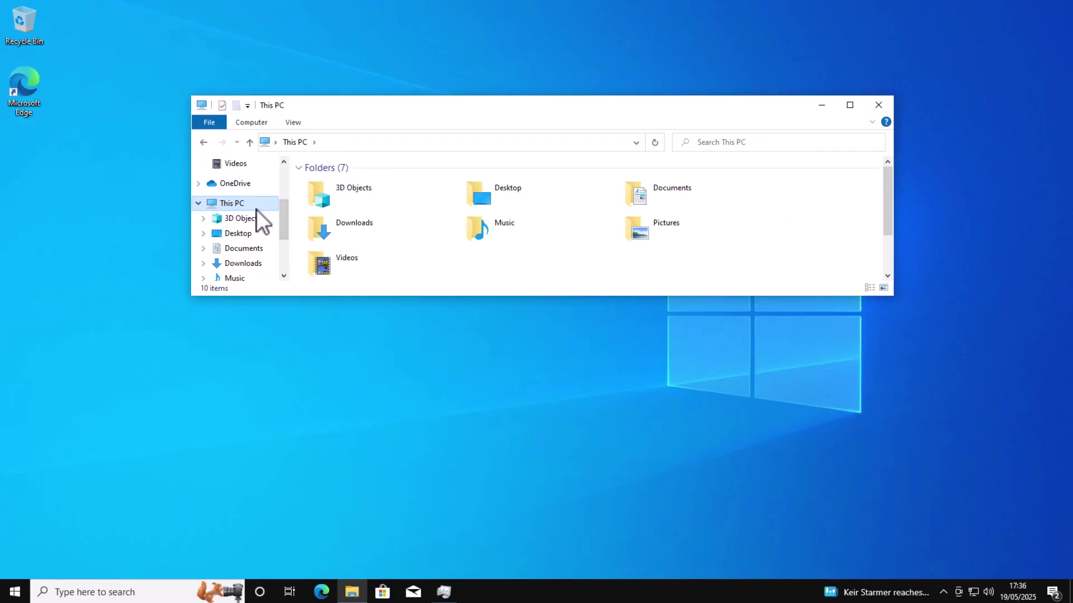
scroll(574, 251, down, 3)
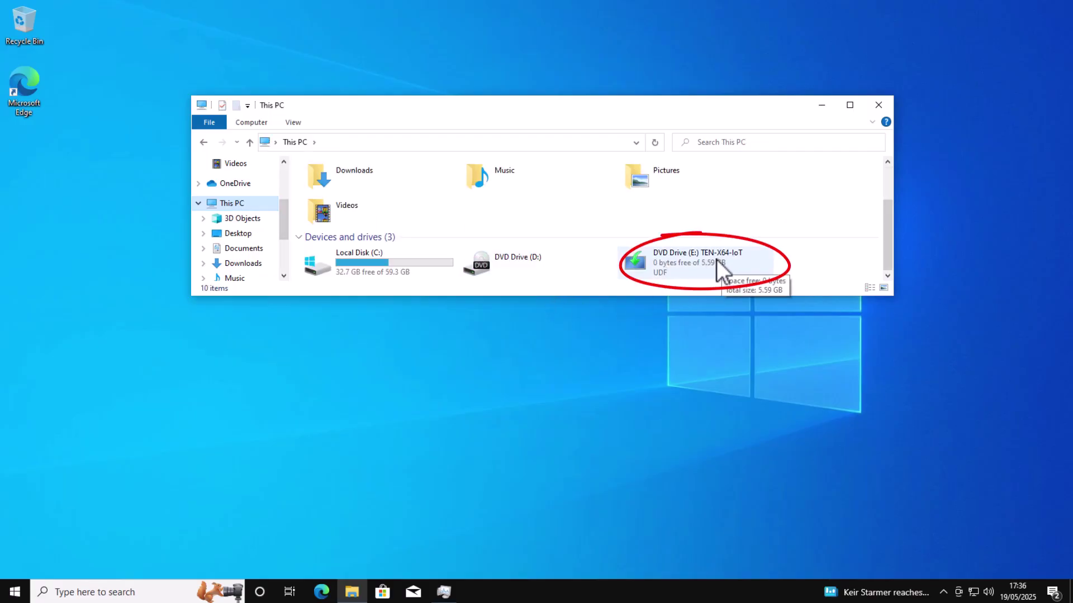
double_click(638, 267)
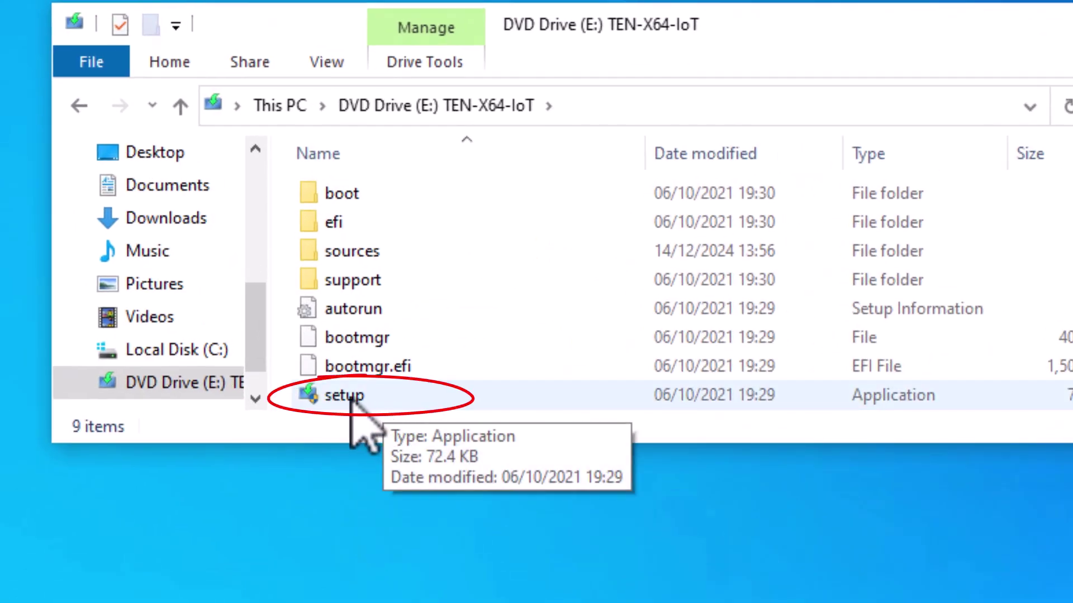
double_click(351, 398)
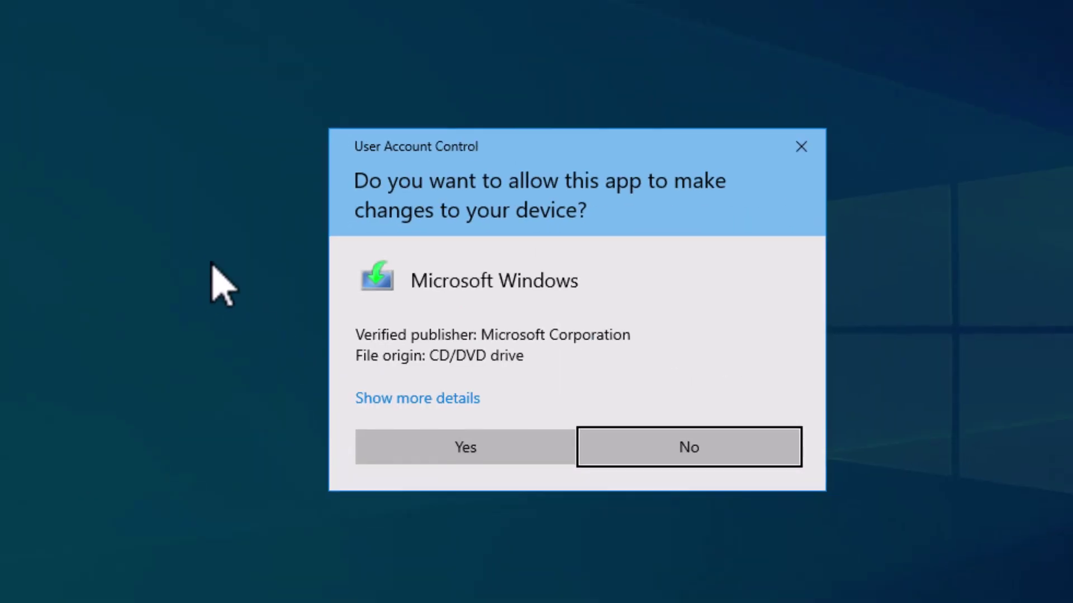
click(477, 451)
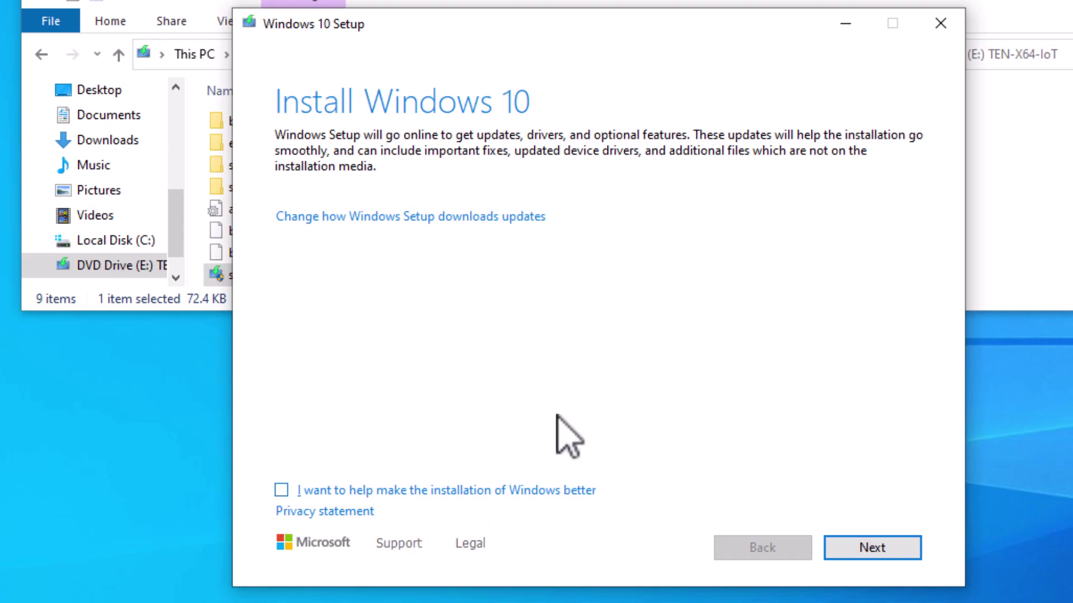
- Choose Not right now for downloading updates, drivers and optional features, and accept the licence terms in Windows 10 Setup
click(348, 223)
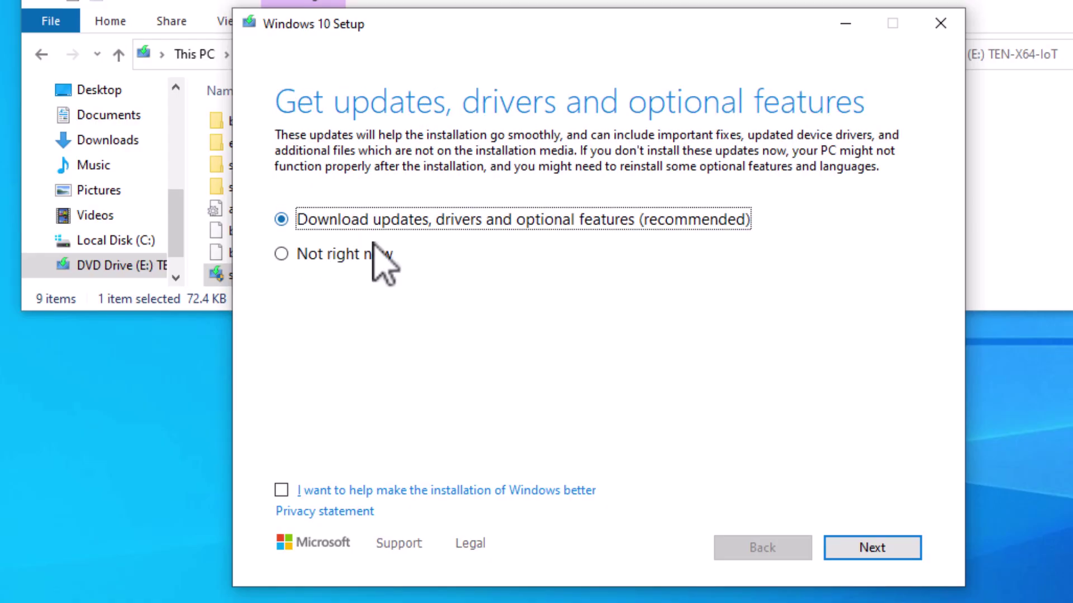
click(322, 258)
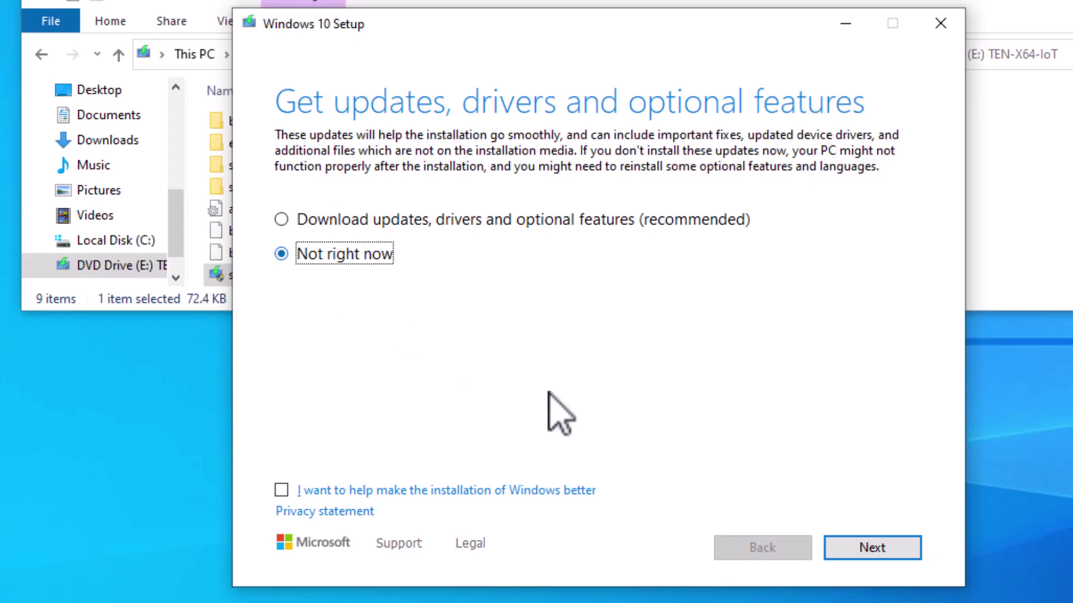
click(880, 548)
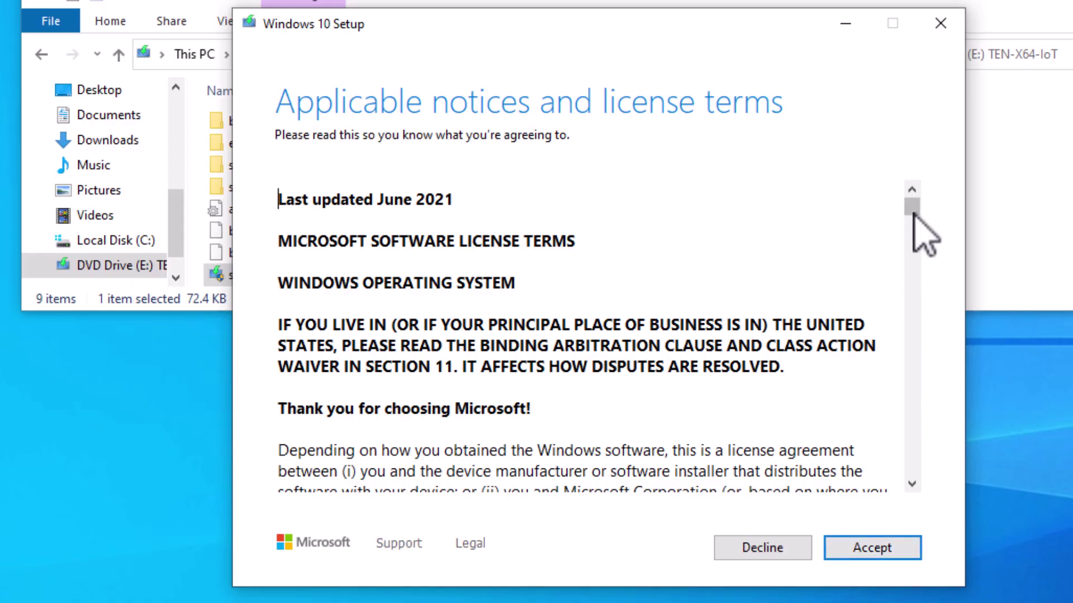
drag(912, 210, 927, 517)
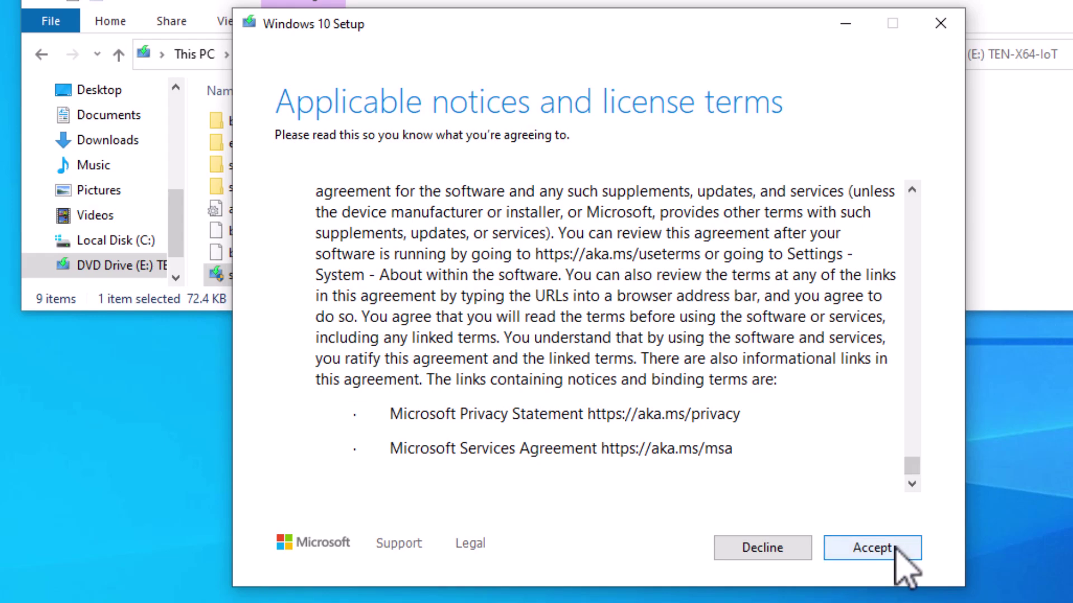
click(894, 550)
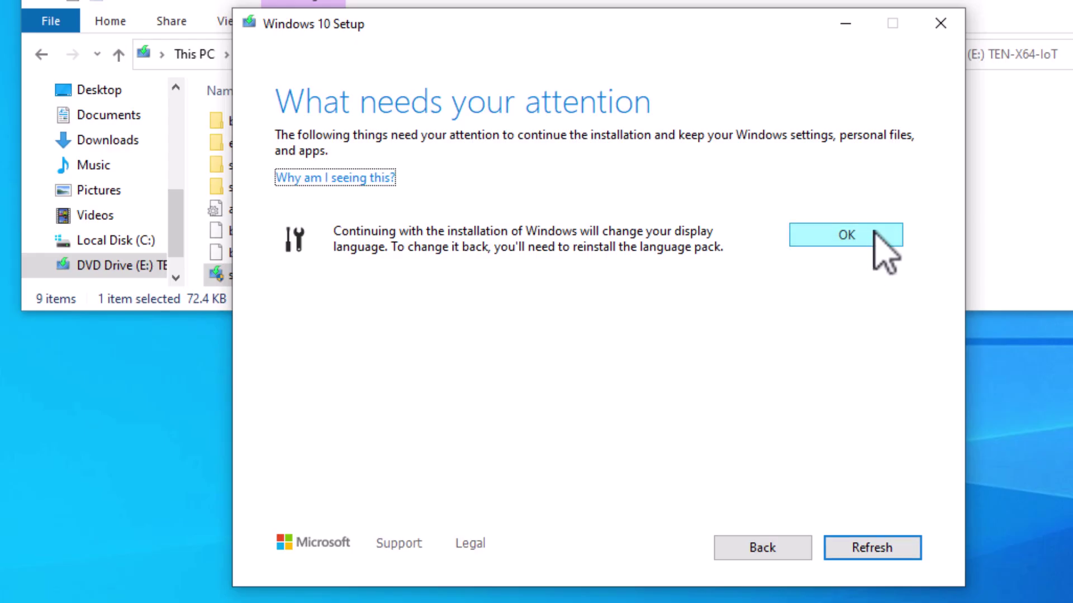
- Acknowledge the display language change and start installing Windows 10 IoT Enterprise LTSC, keeping personal files and apps
click(873, 234)
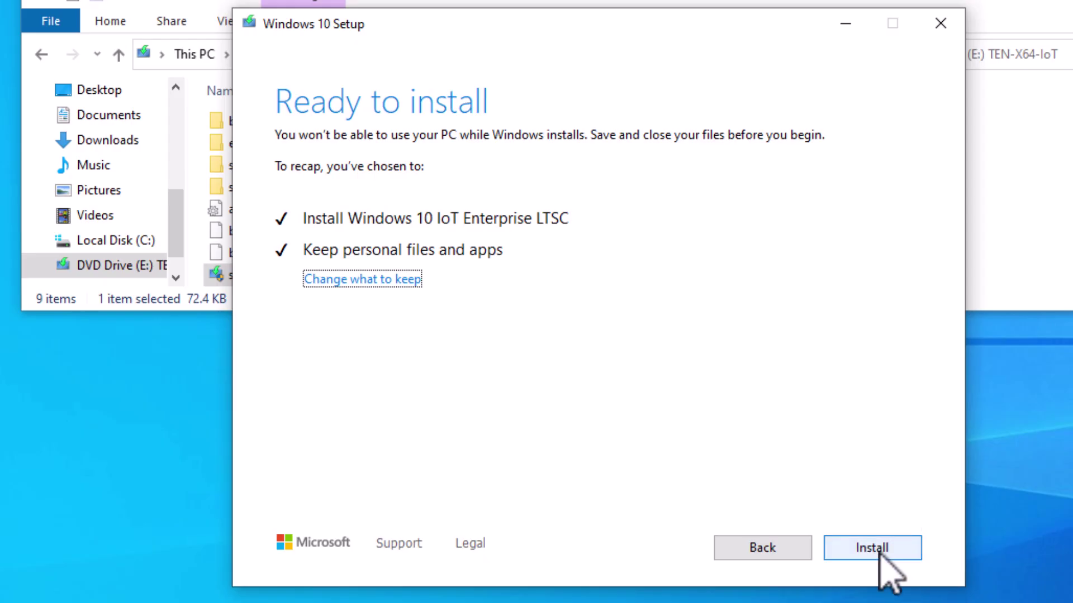
click(878, 551)
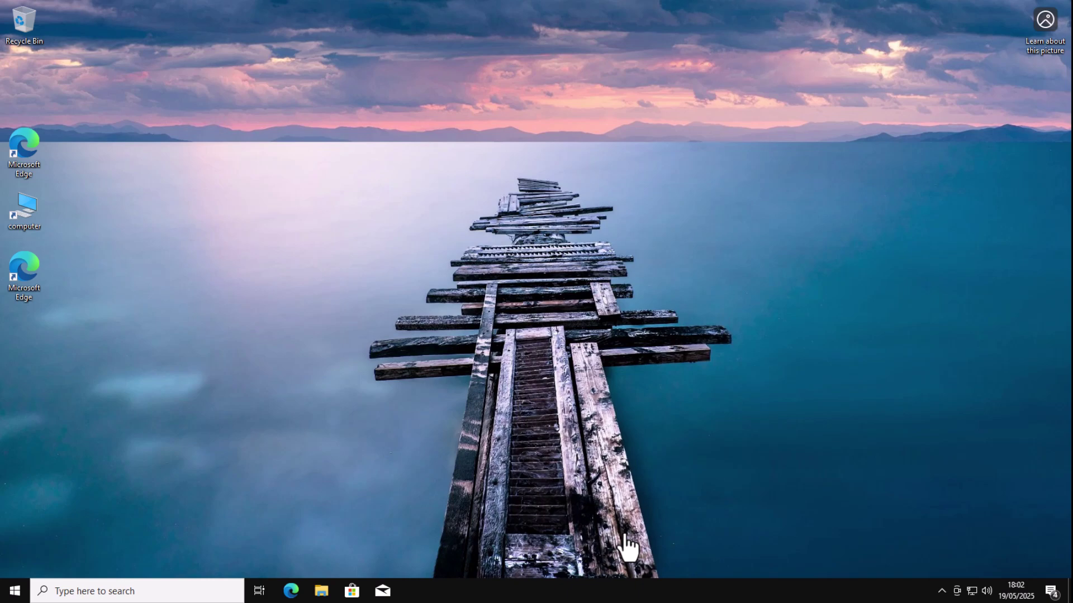
- Search Windows Settings for "acti", check whether Windows is activated, and open the option to change the product key
click(15, 591)
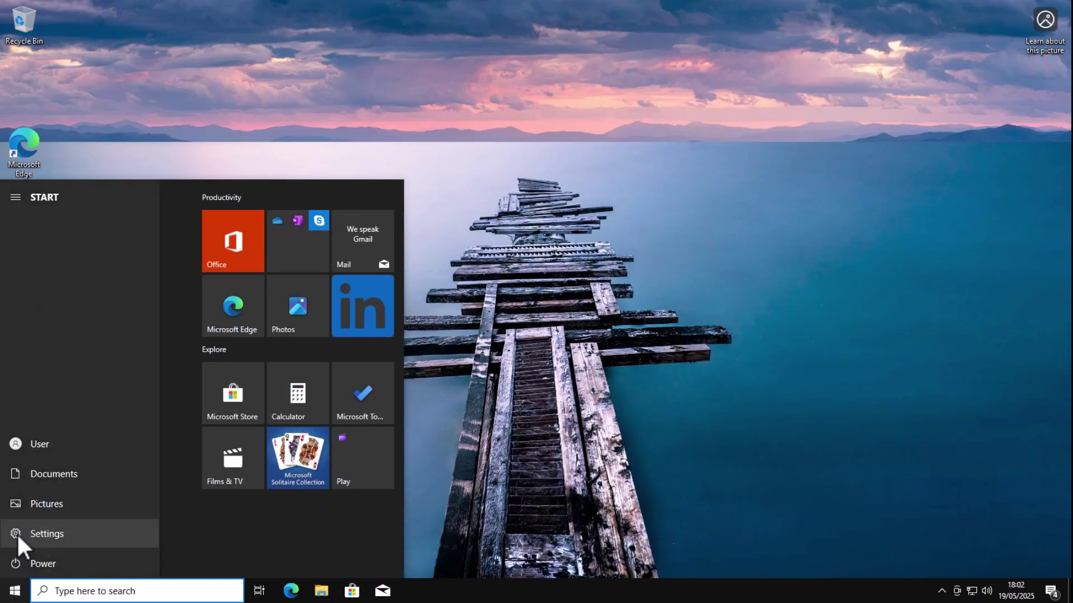
click(17, 532)
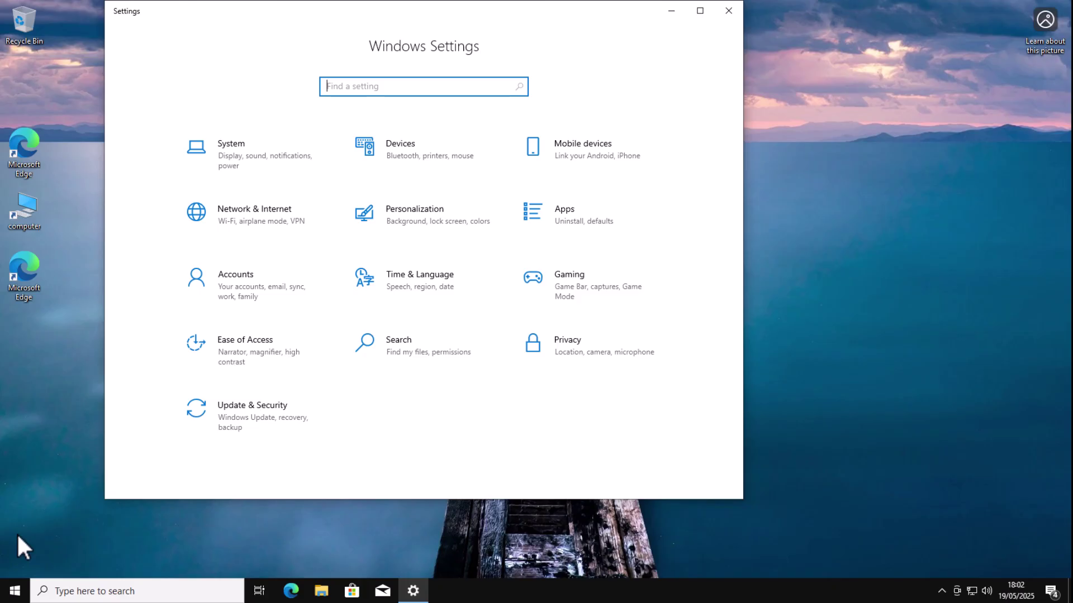
text(acti)
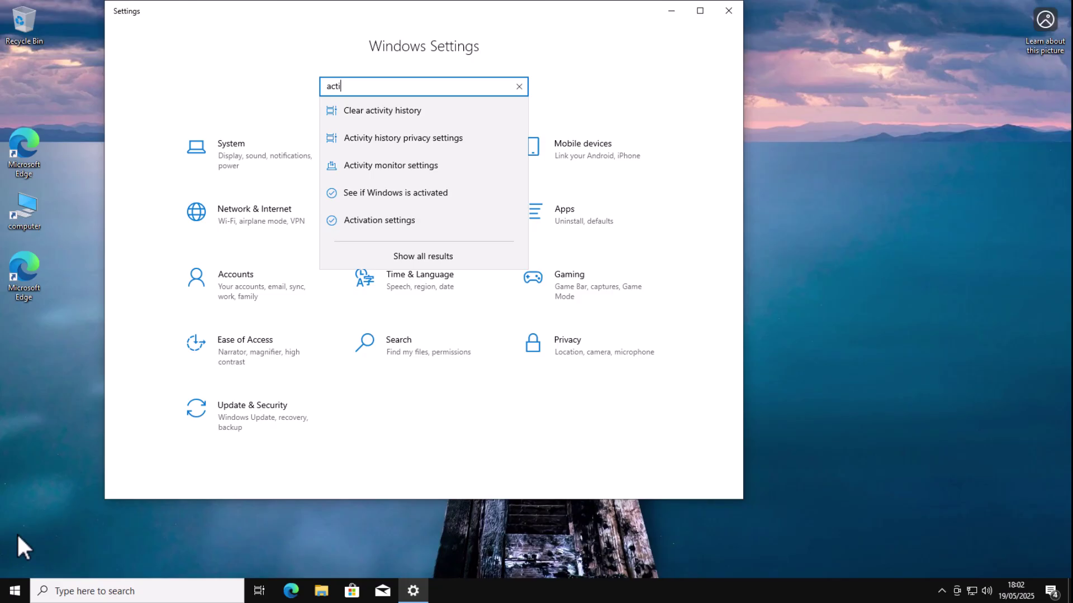
click(404, 196)
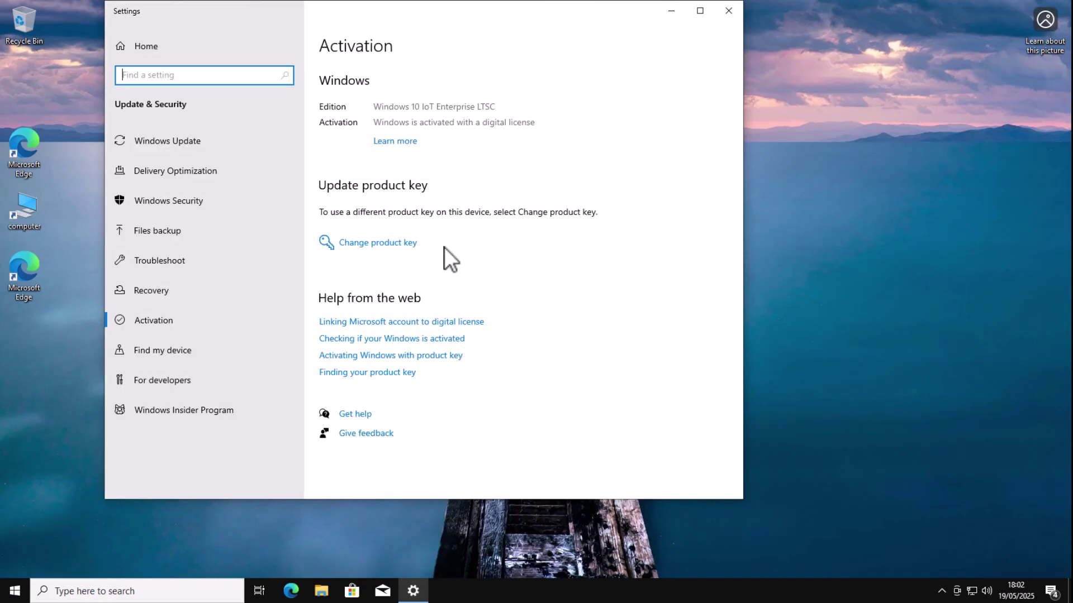
click(363, 243)
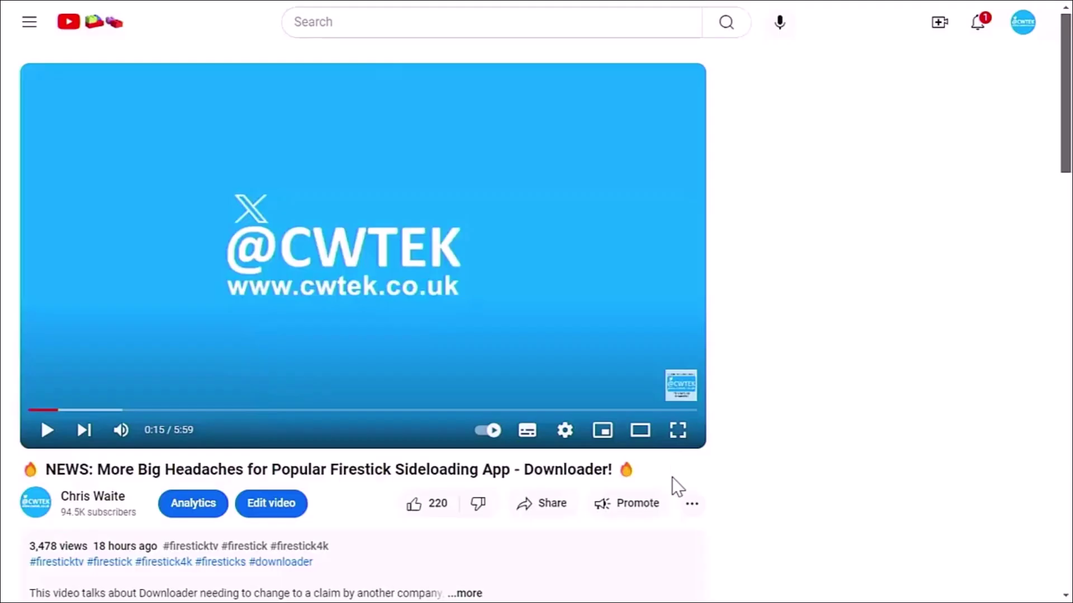
- Open the Super Thanks purchase dialog for the Firestick Downloader news video on YouTube
click(684, 506)
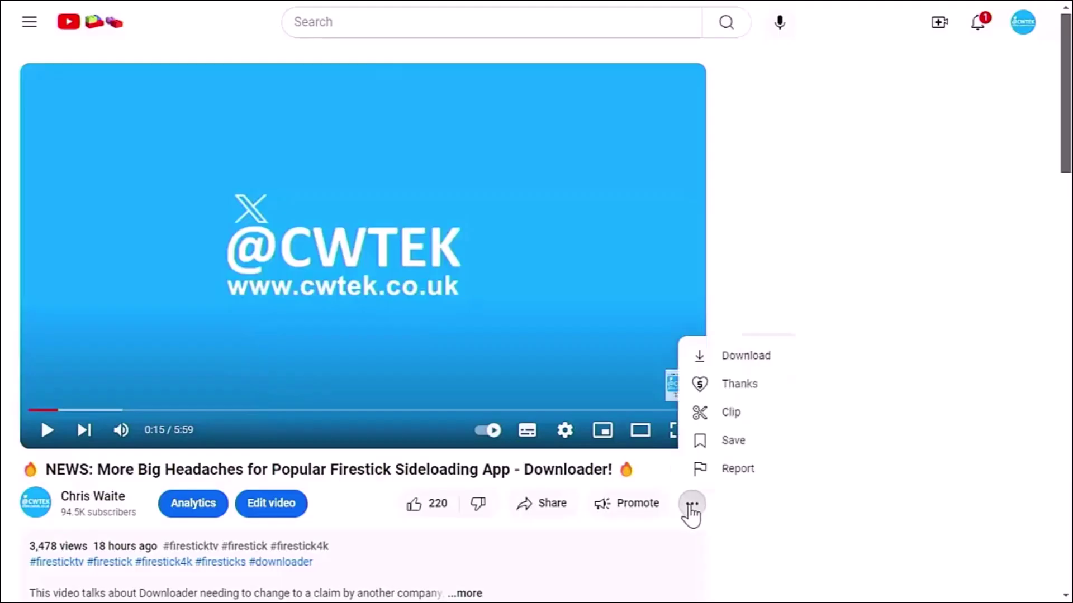
click(743, 386)
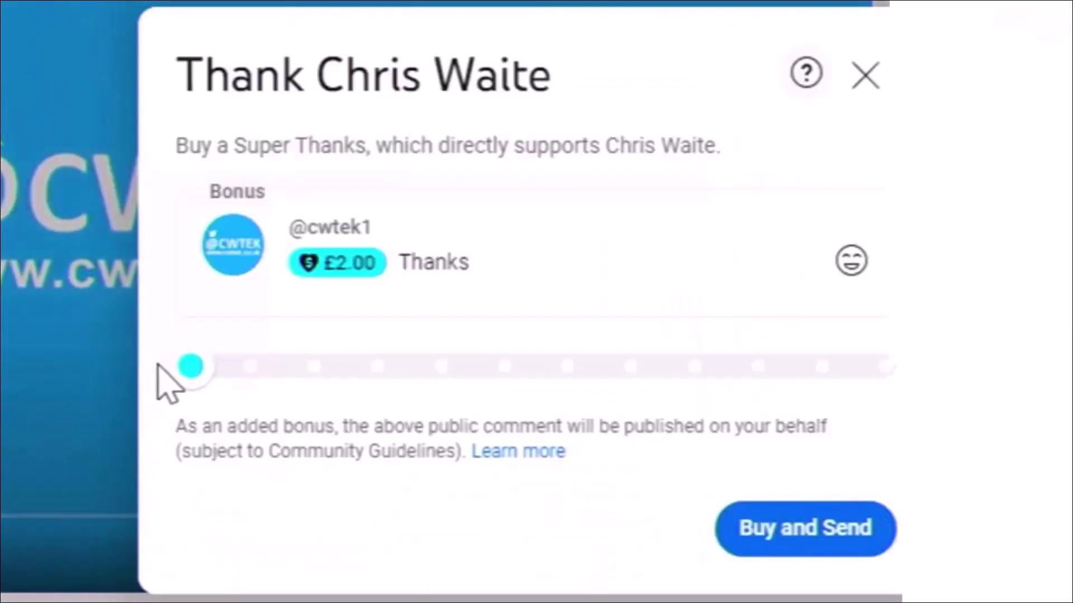
- Try a higher Super Thanks amount for the video, and close the purchase dialog without buying
drag(191, 368, 623, 376)
click(865, 75)
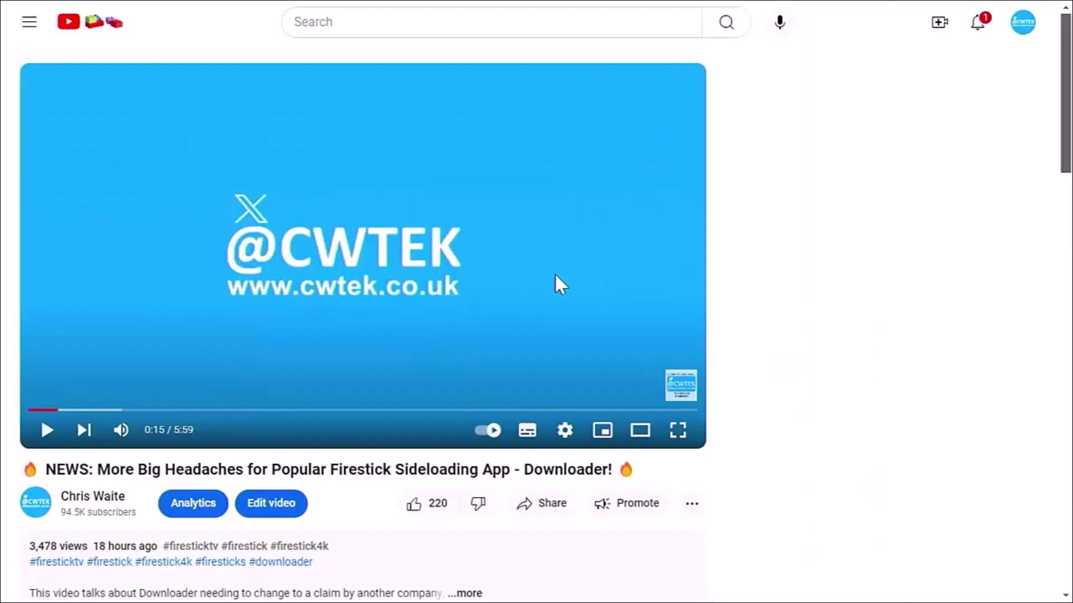
- Expand the video's full description and look through its website, Amazon shop and Fire TV product links
scroll(556, 275, down, 3)
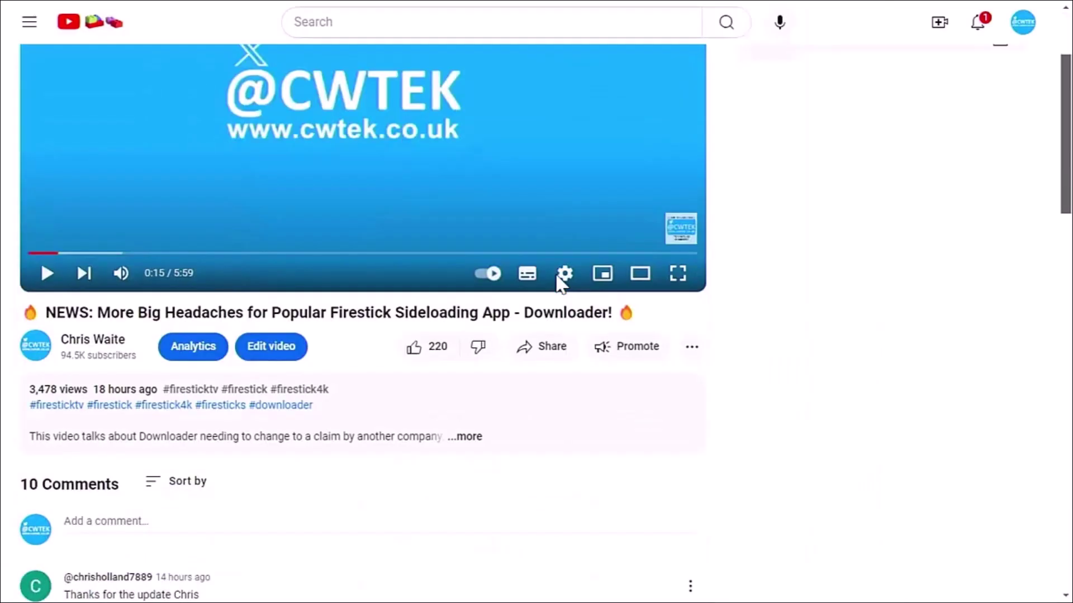
click(468, 437)
scroll(477, 446, down, 4)
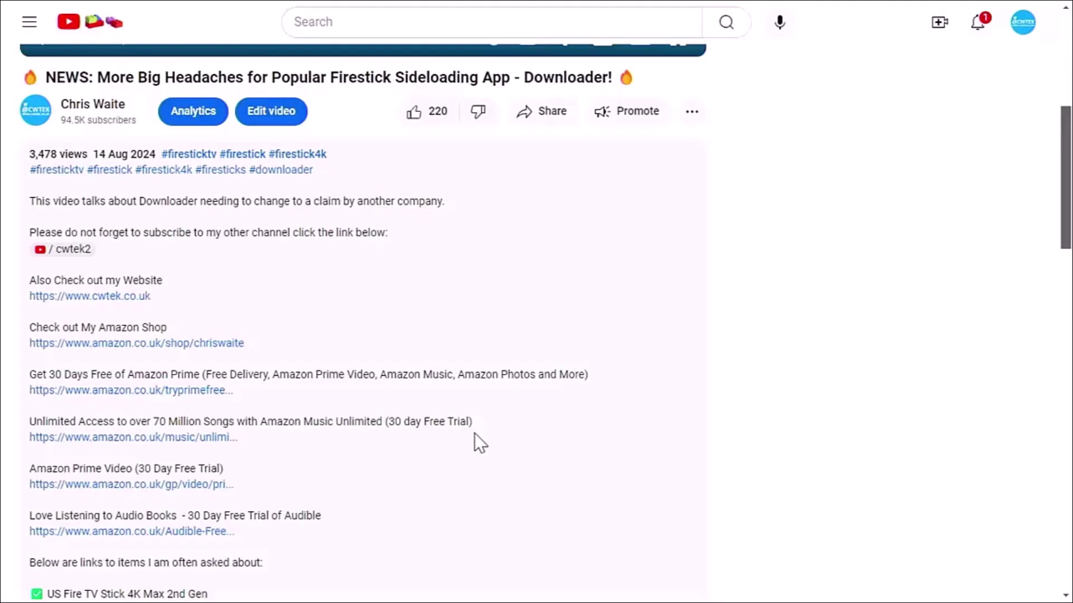
scroll(474, 434, down, 6)
scroll(474, 434, up, 2)
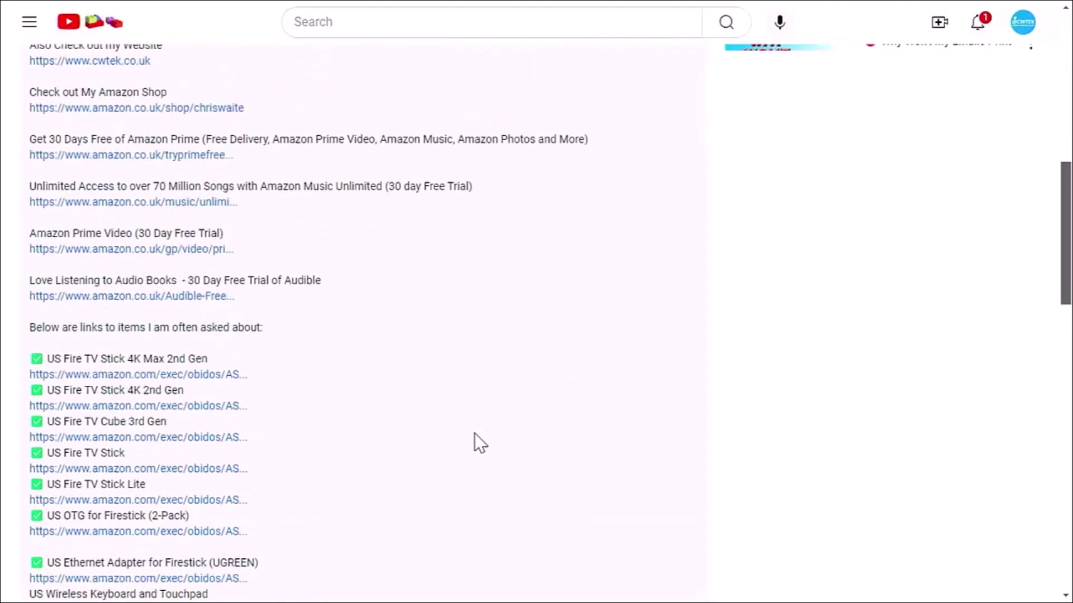
scroll(474, 434, up, 4)
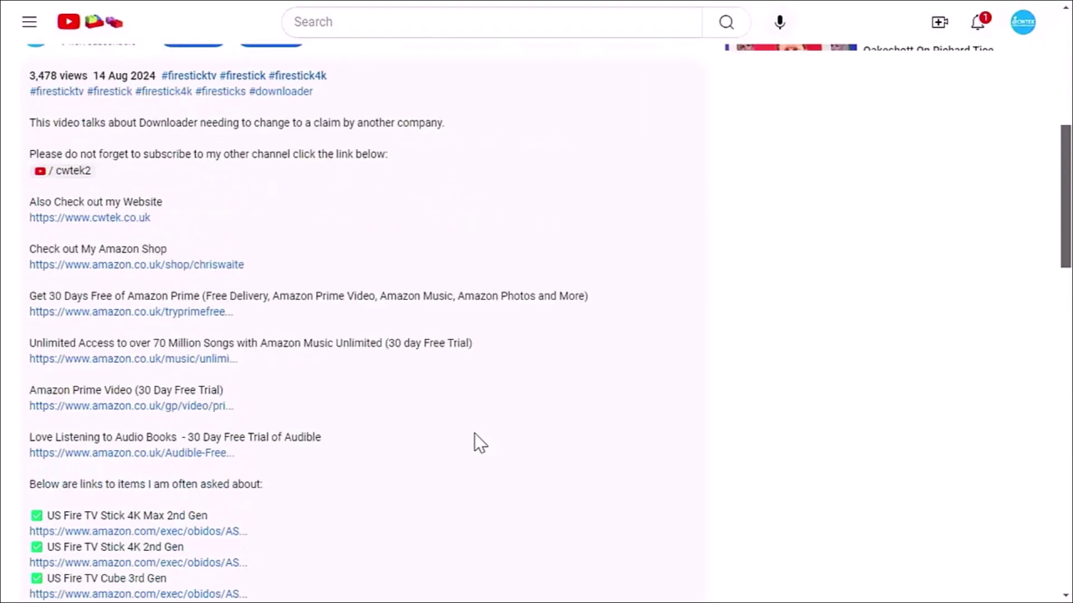
scroll(474, 434, up, 4)
scroll(474, 433, up, 3)
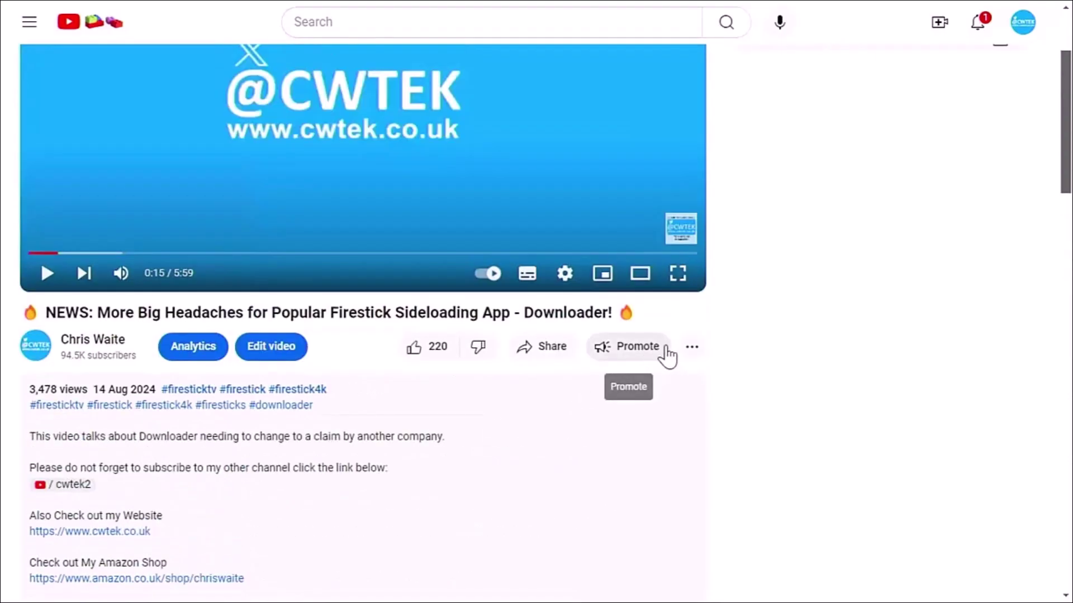
- Open the video's Super Thanks dialog, set the amount to £15.00, and close it without buying
click(688, 349)
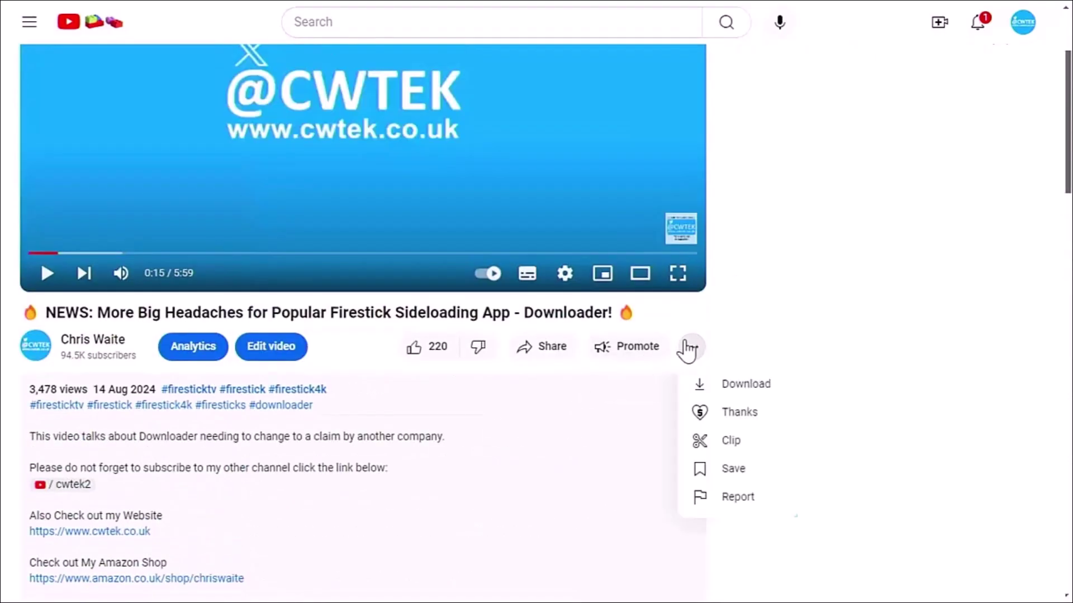
click(720, 422)
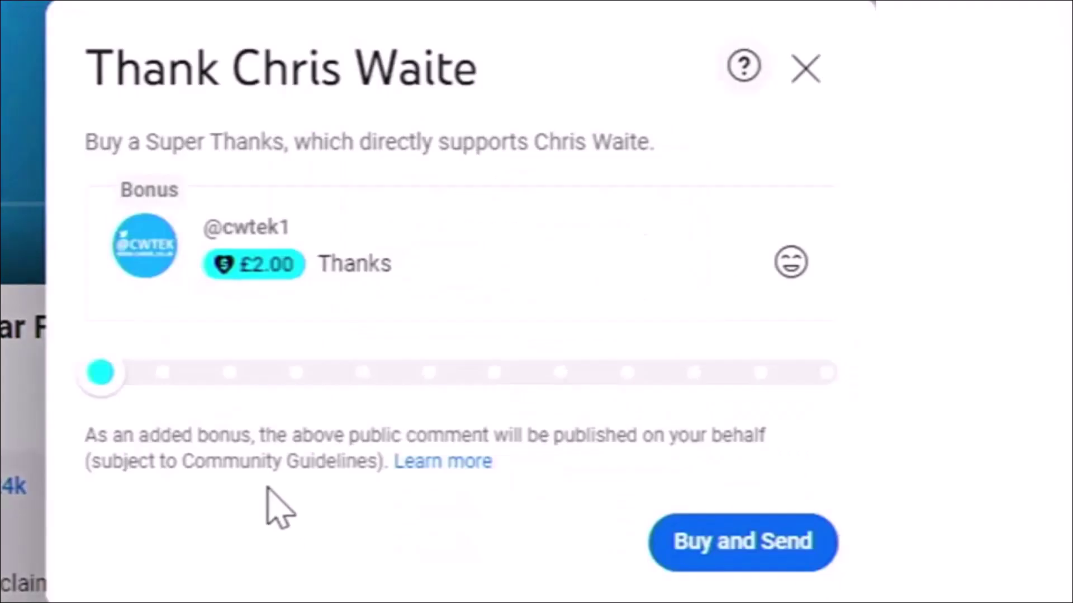
drag(107, 376, 328, 375)
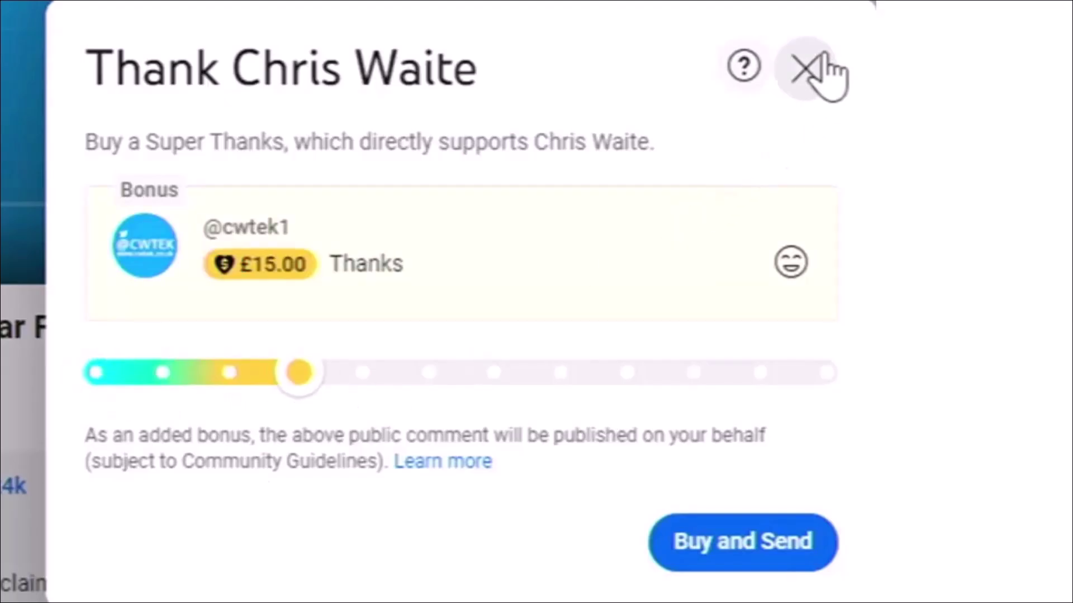
click(806, 68)
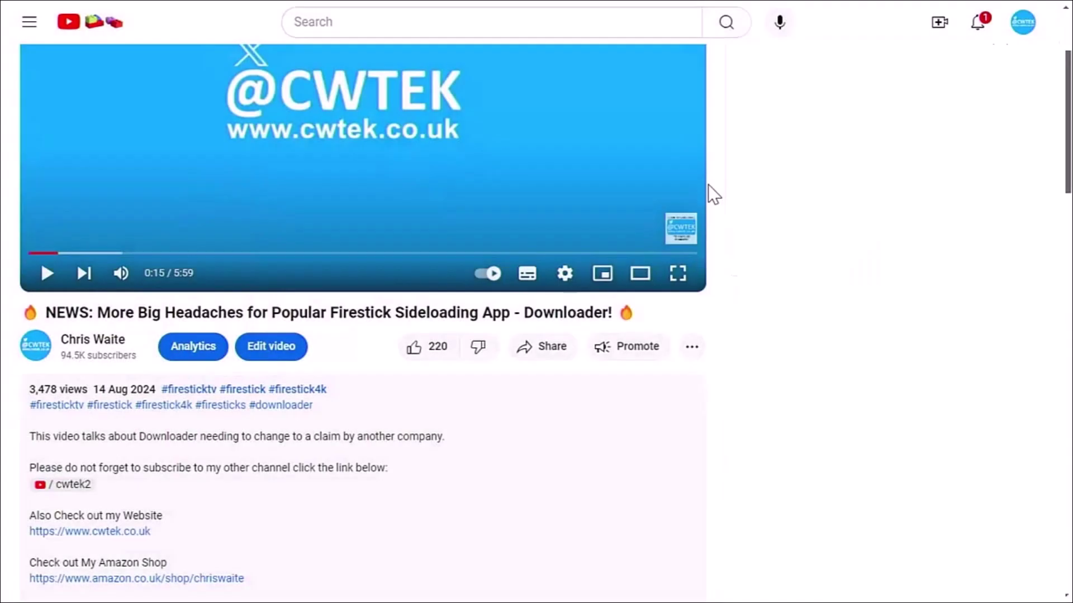
- Open the home page of the video's channel and browse its videos, popular videos, playlists, Shorts and Fire TV Stick section
click(46, 352)
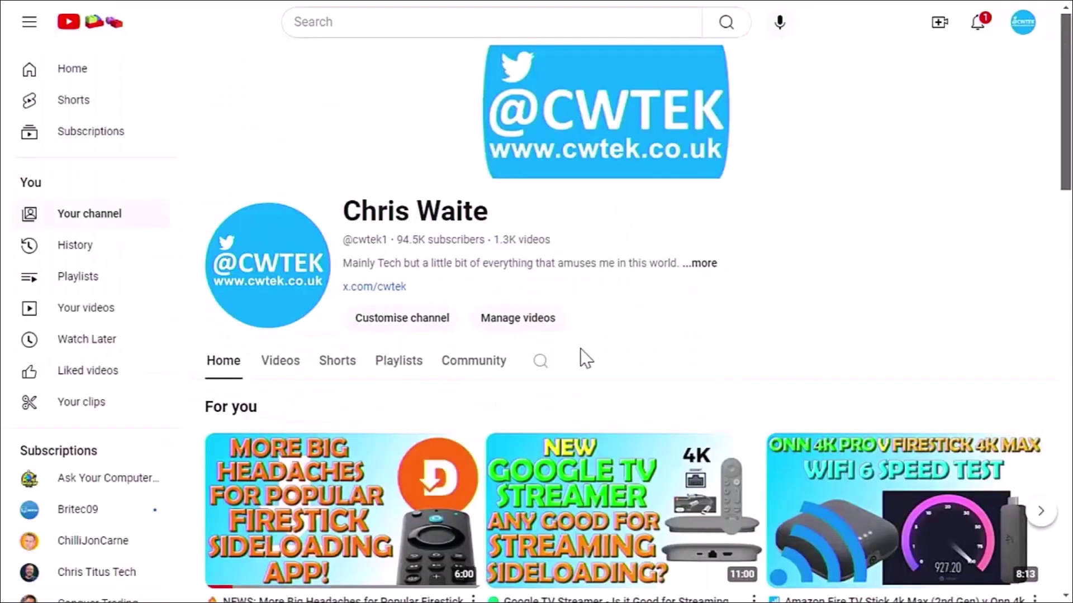
scroll(580, 352, down, 1)
scroll(580, 357, down, 5)
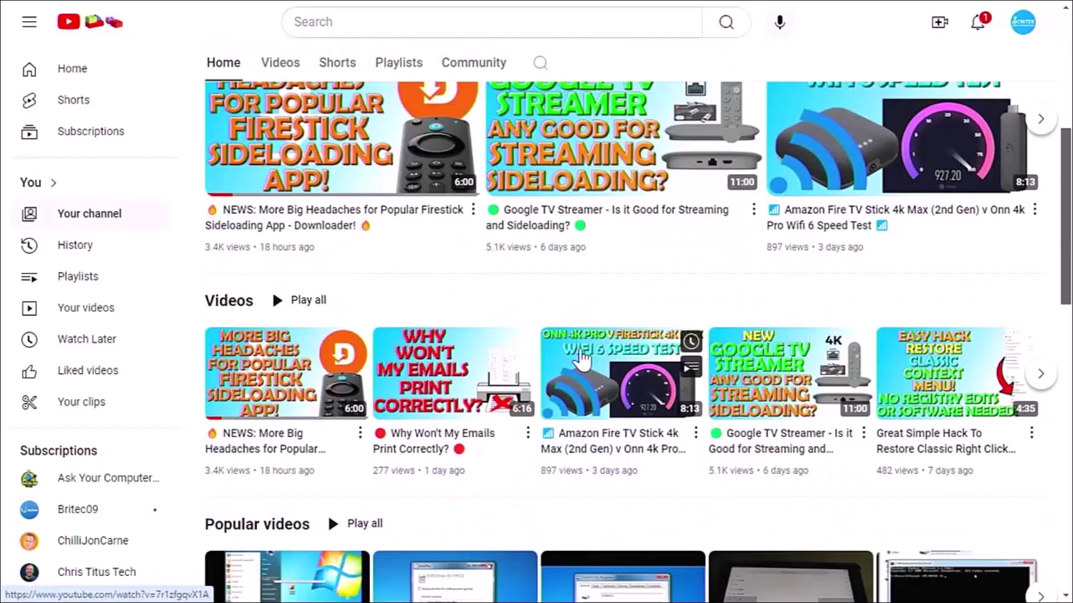
scroll(580, 360, down, 6)
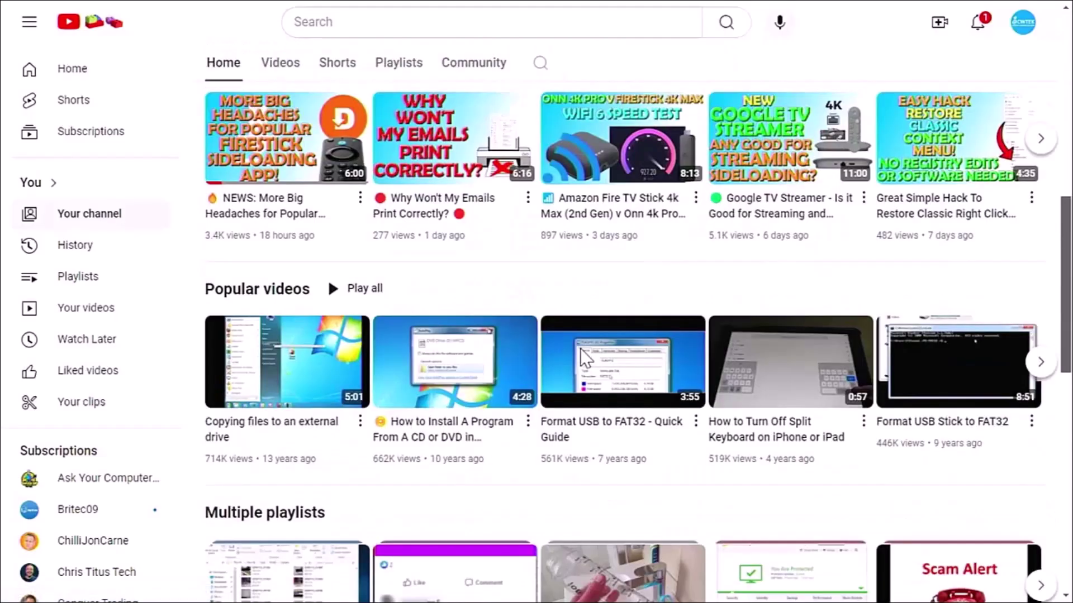
scroll(580, 353, down, 1)
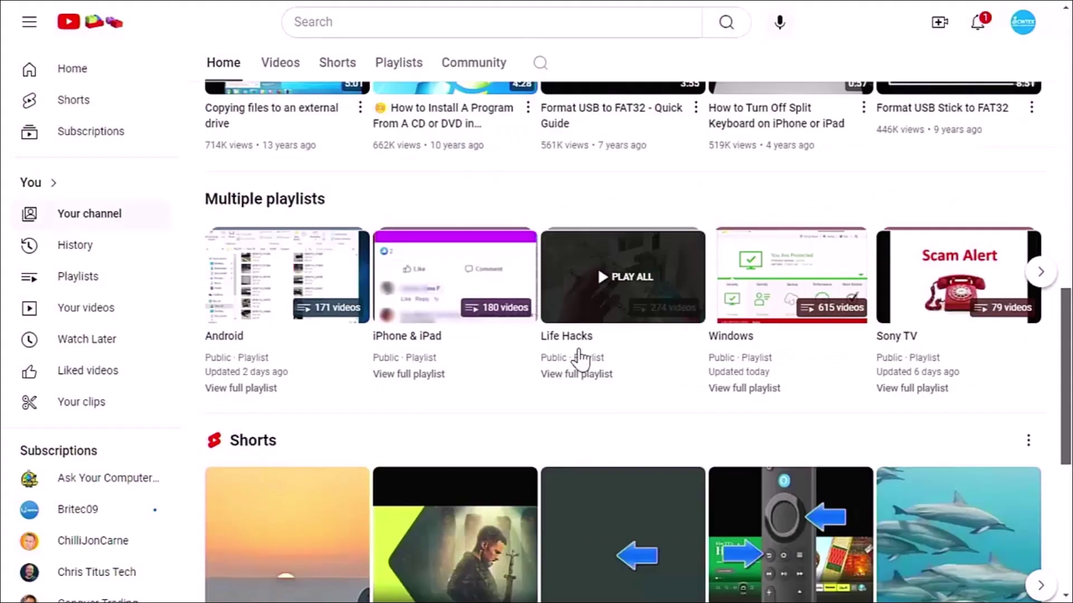
scroll(579, 353, down, 3)
scroll(580, 358, down, 3)
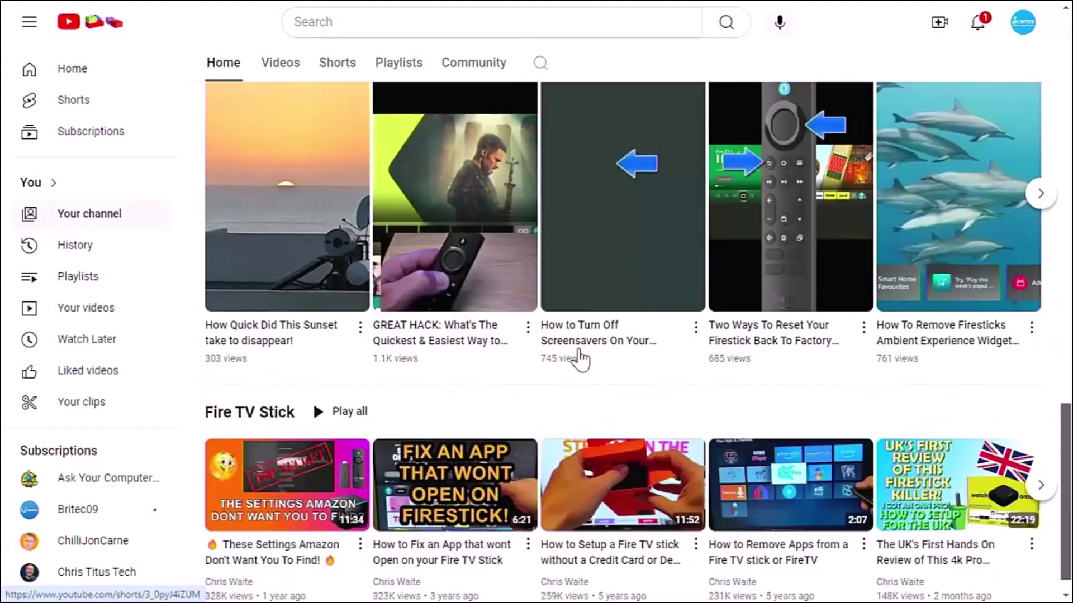
scroll(580, 360, down, 1)
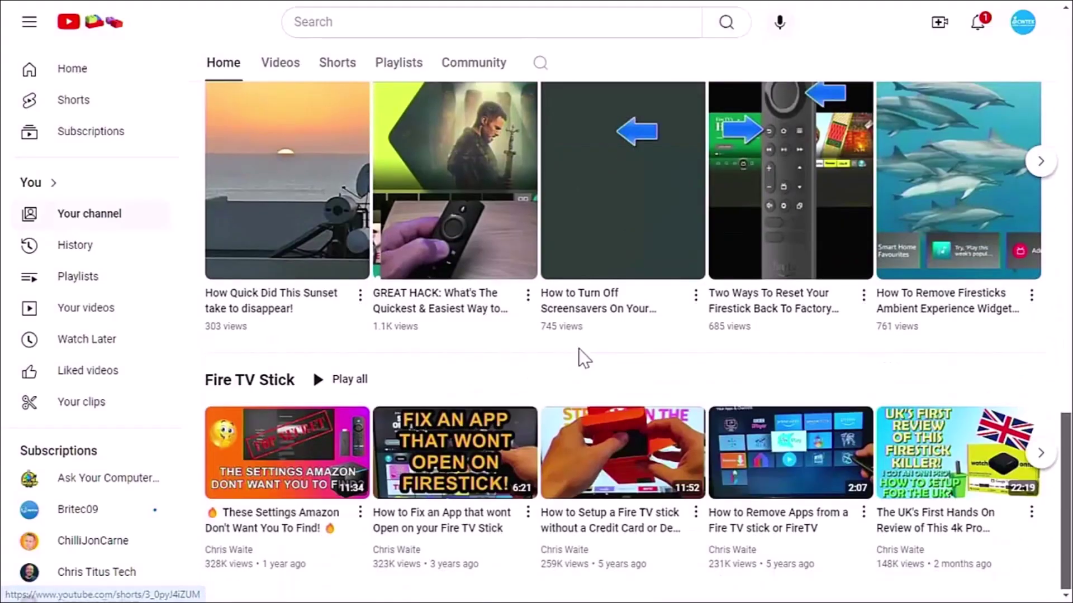
scroll(579, 357, up, 4)
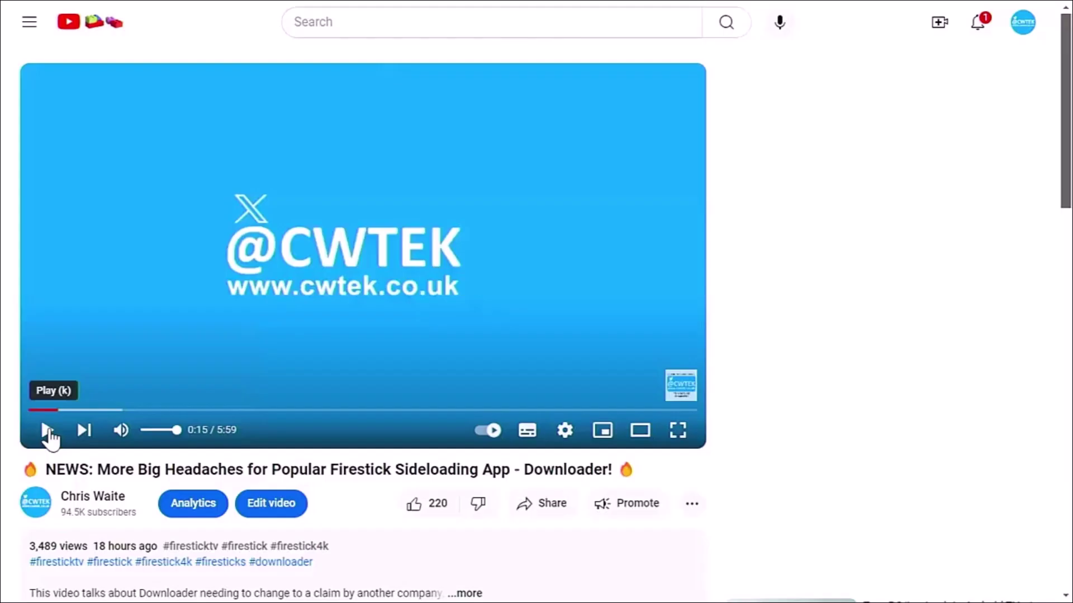
- Open the sharing options for the Firestick Downloader news video
click(518, 513)
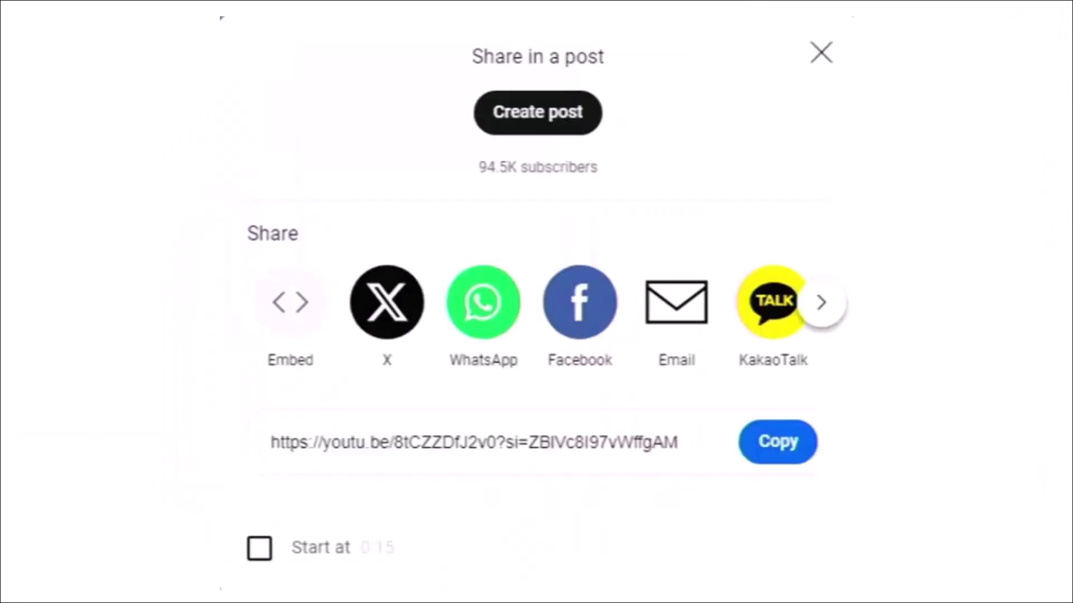